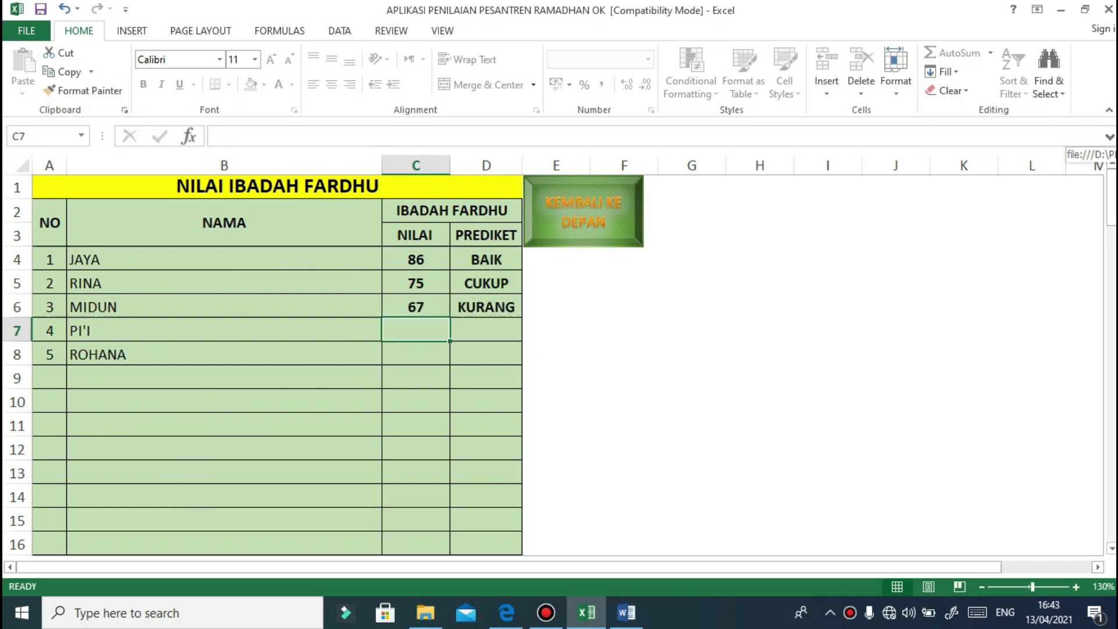
Step: Enter the Ibadah Fardhu scores 70 for the fourth student and 90 for the fifth student
{"action": "key", "text": "Return"}
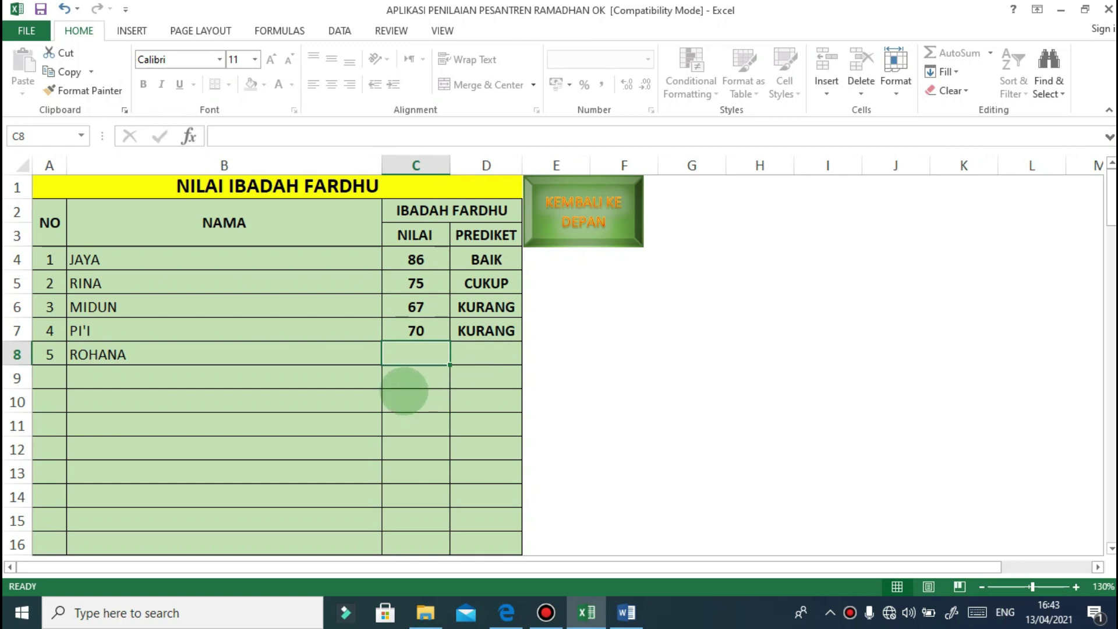
{"action": "type", "text": "90"}
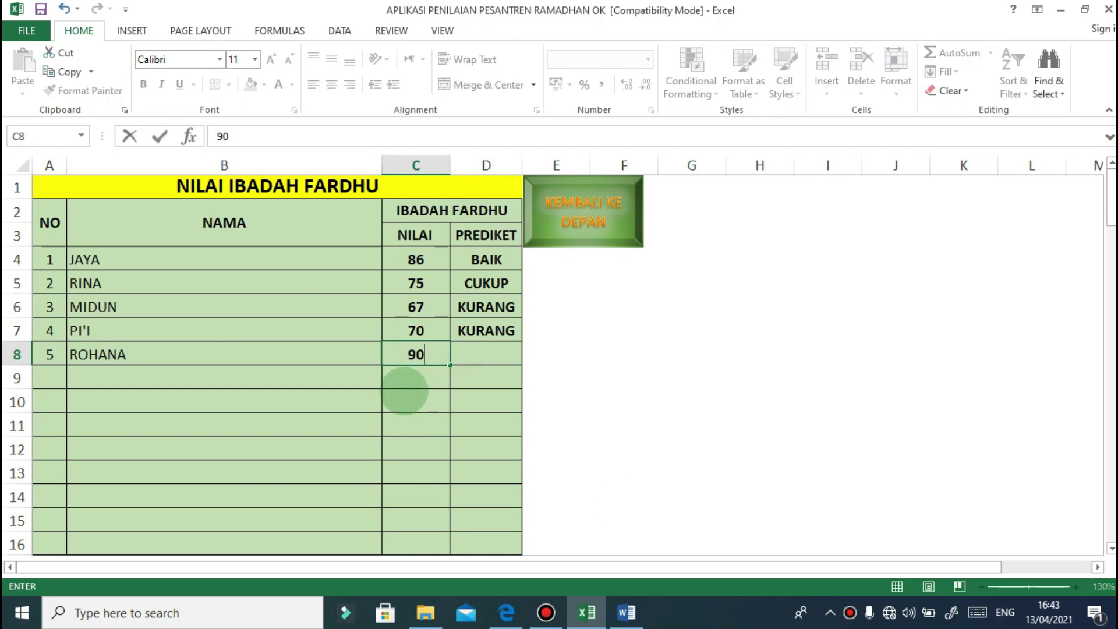
{"action": "key", "text": "Return"}
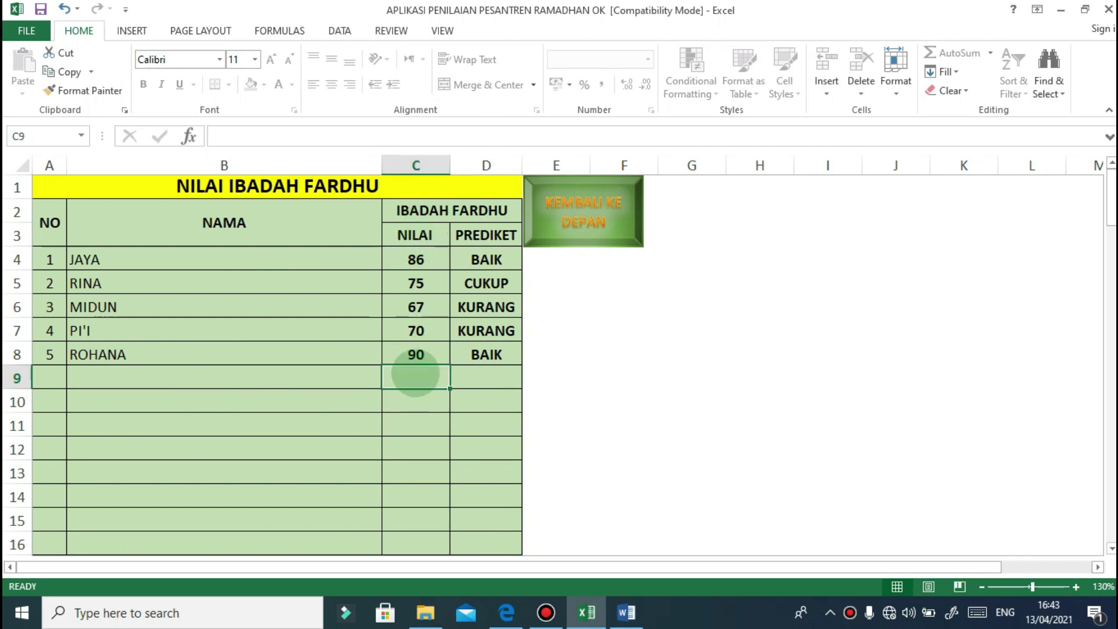
Step: Return to the front page, open the Ibadah Sunnah score sheet and set the fifth student's score to 70
{"action": "left_click", "coordinate": [572, 216]}
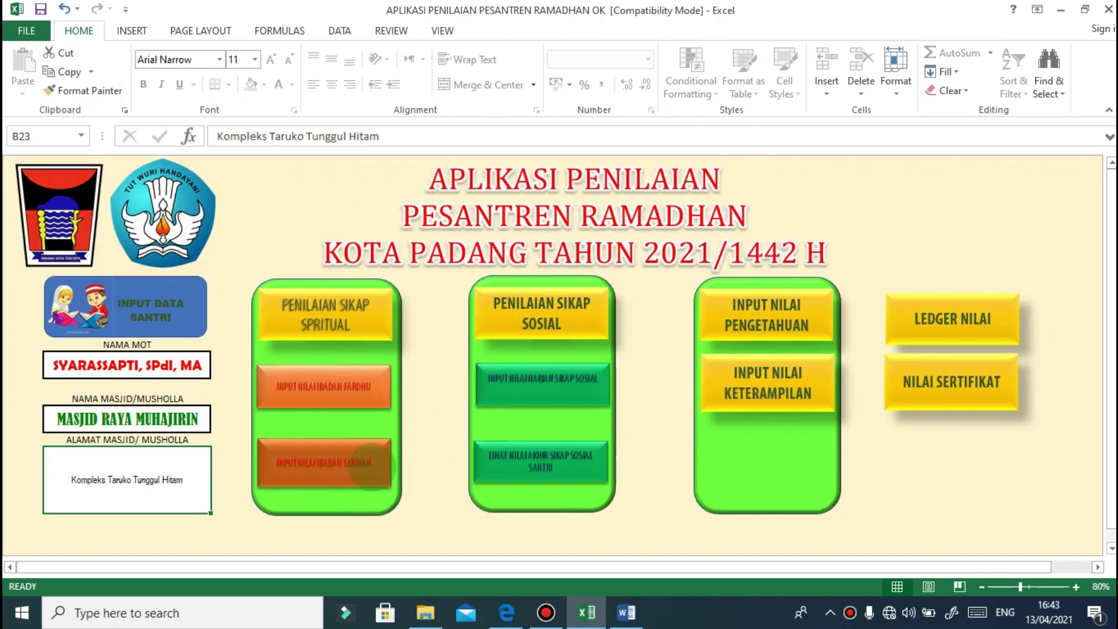
{"action": "left_click", "coordinate": [326, 469]}
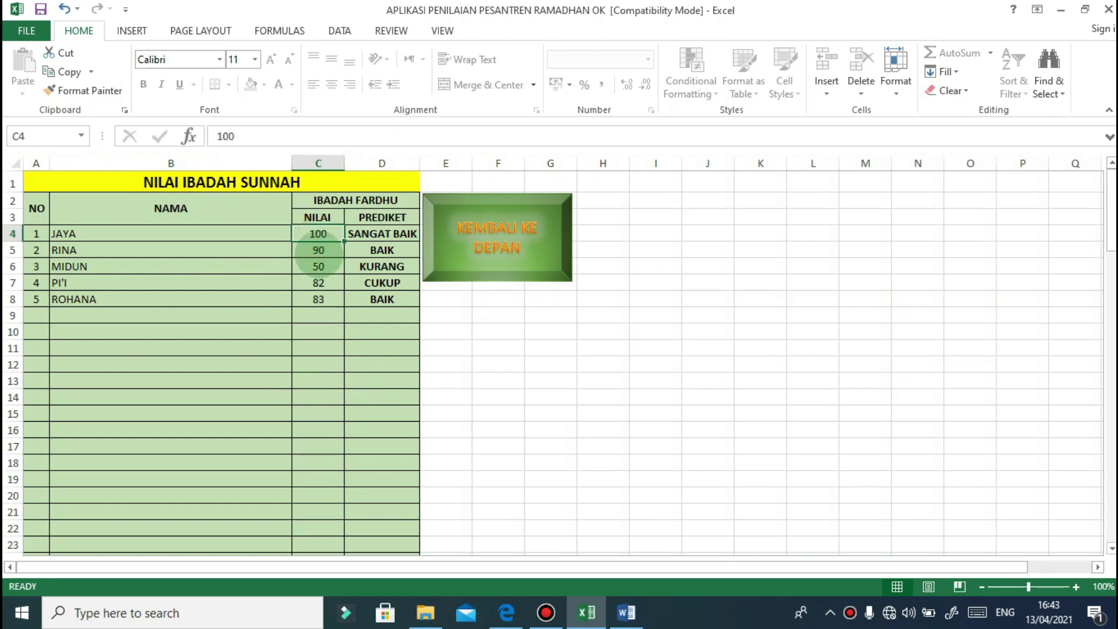
{"action": "left_click", "coordinate": [318, 298]}
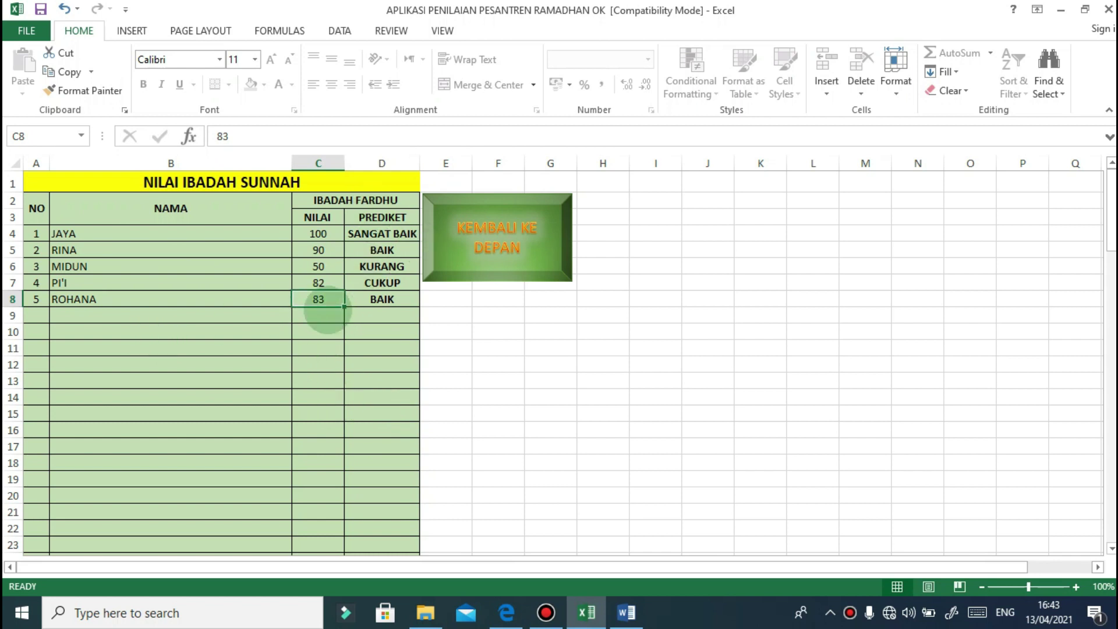
{"action": "type", "text": "7"}
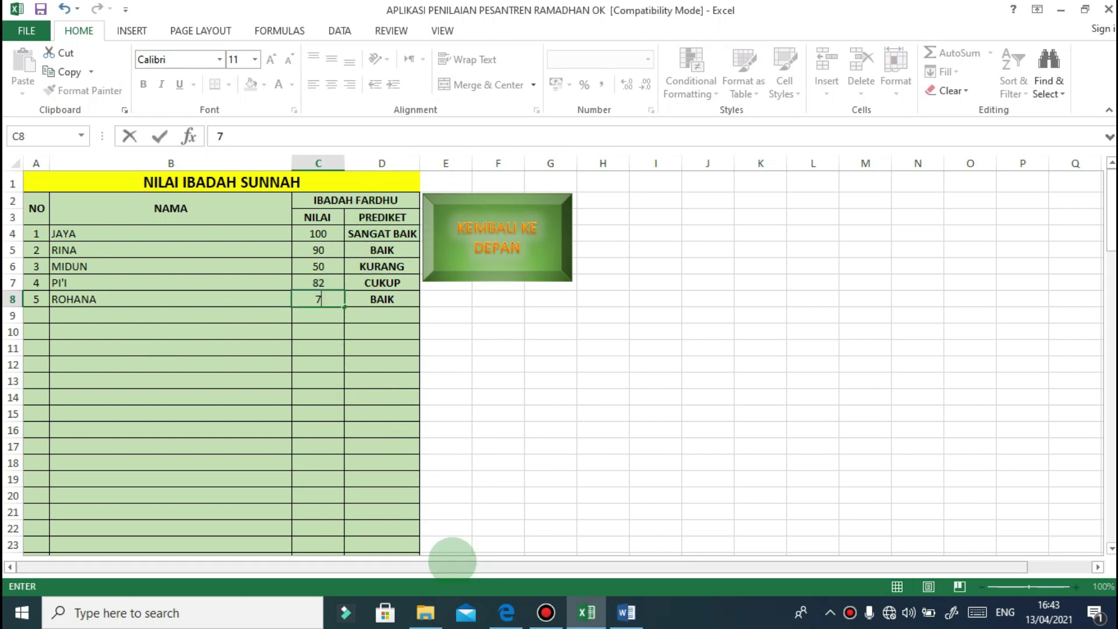
{"action": "key", "text": "Return"}
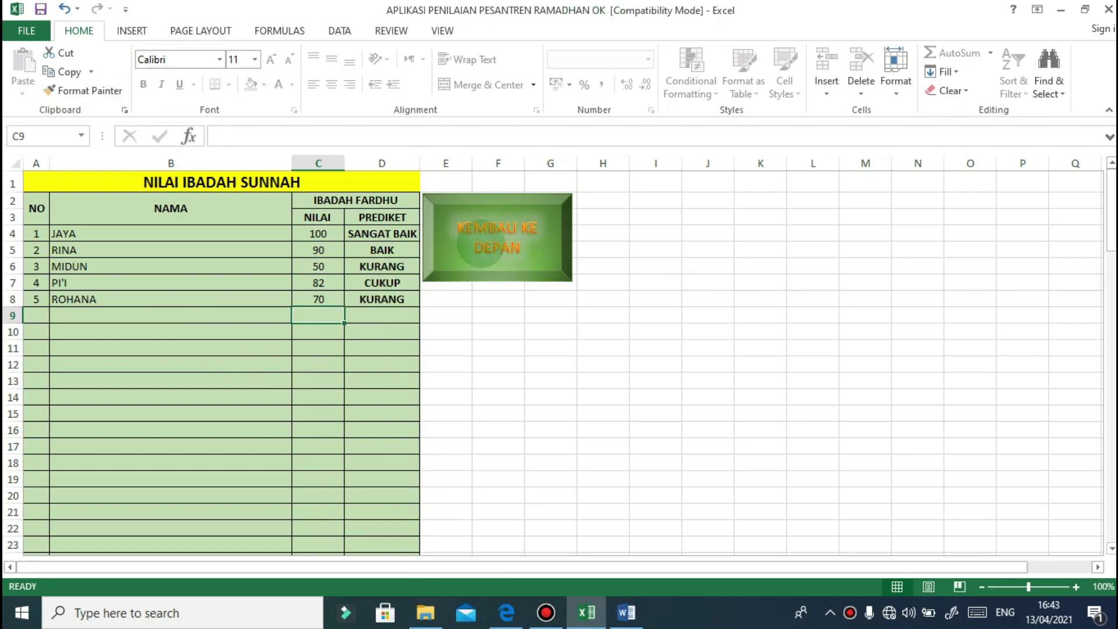
Step: Open the daily Sikap Sosial score sheet and view the score choices for Santun Berpendapat (Penilaian 1) in row 5
{"action": "left_click", "coordinate": [480, 242]}
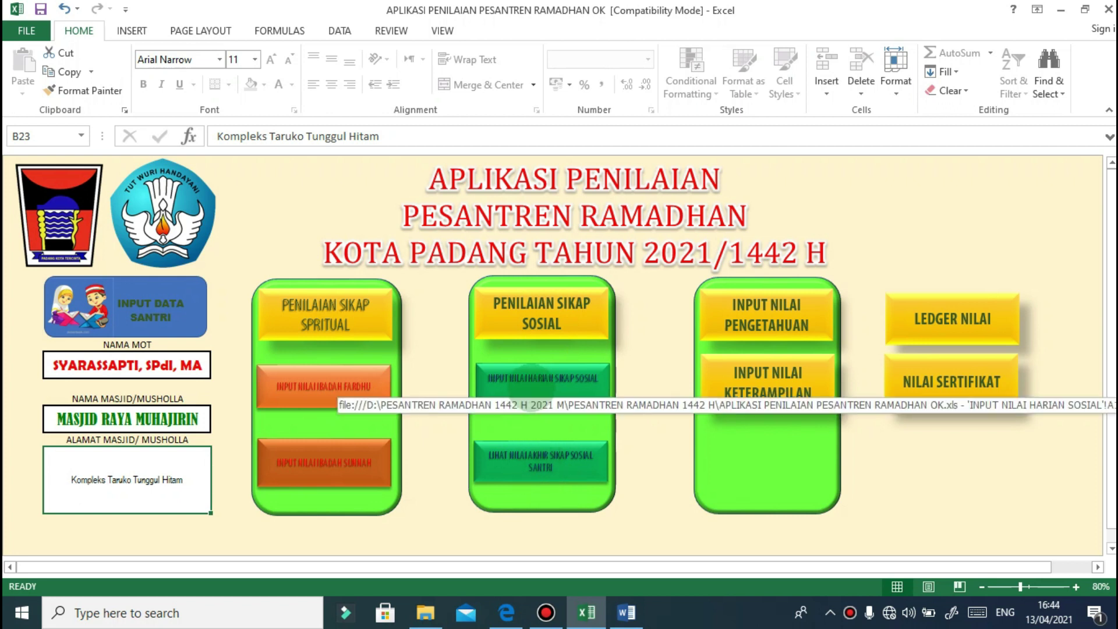
{"action": "left_click", "coordinate": [521, 406]}
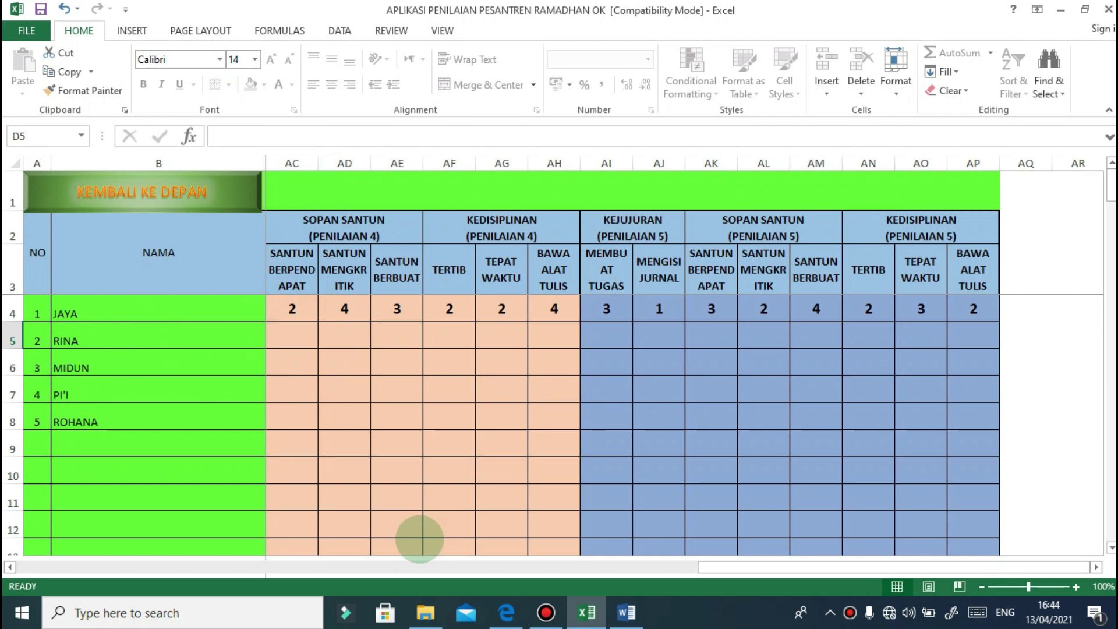
{"action": "left_click_drag", "start_coordinate": [878, 565], "coordinate": [35, 566]}
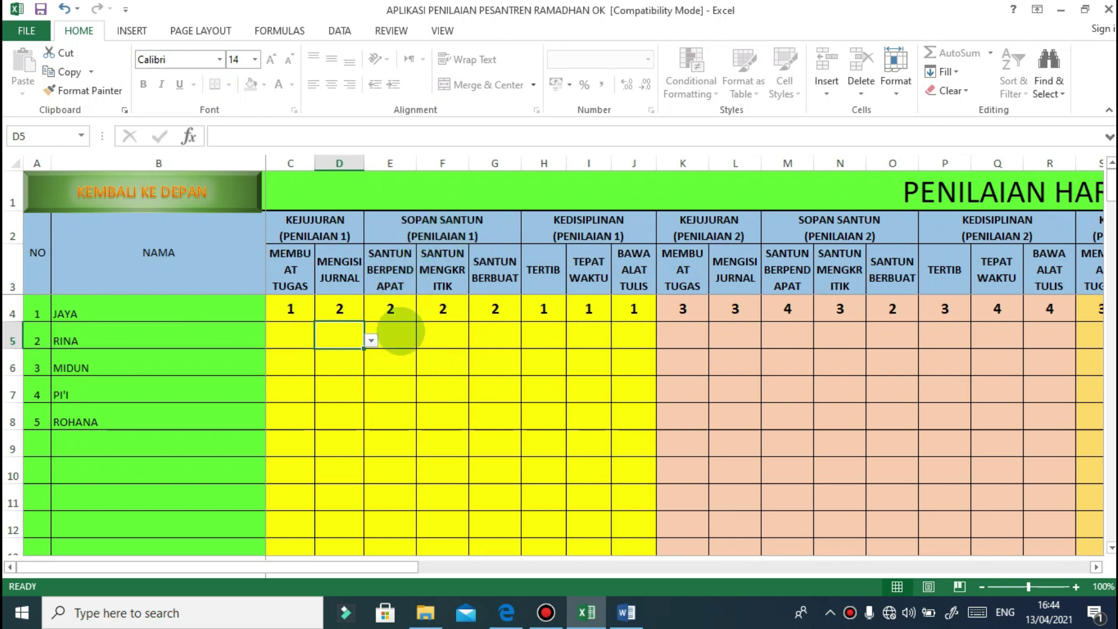
{"action": "left_click", "coordinate": [398, 340]}
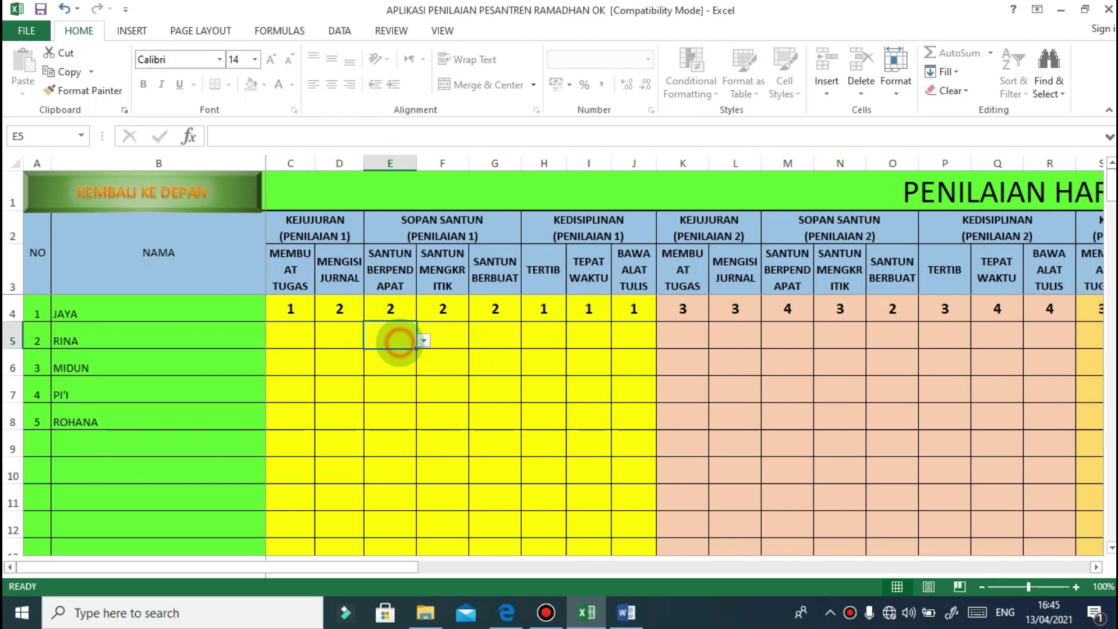
{"action": "left_click", "coordinate": [424, 341]}
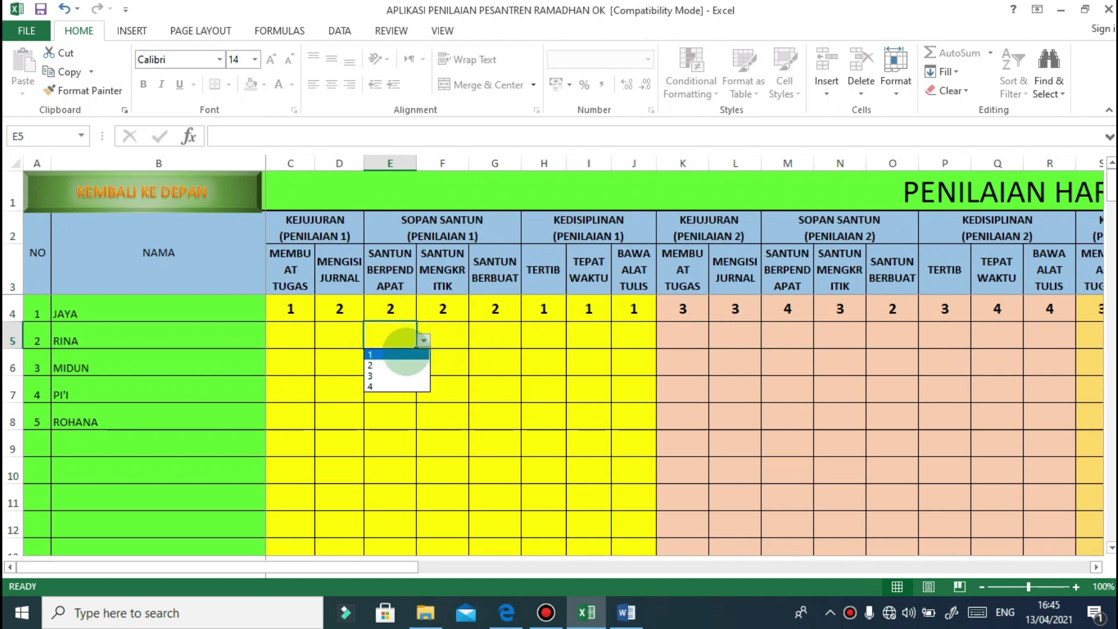
{"action": "left_click", "coordinate": [425, 341]}
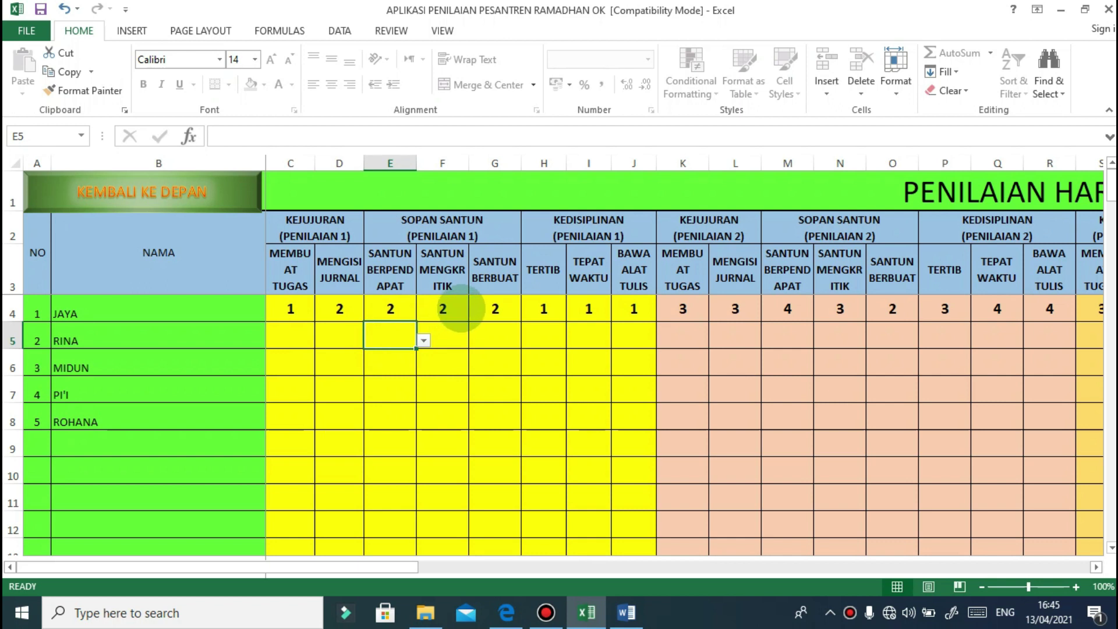
Step: Examine the other Sopan Santun and Kedisiplinan criteria in Penilaian 1 and the assessment columns through Penilaian 5
{"action": "left_click", "coordinate": [451, 339]}
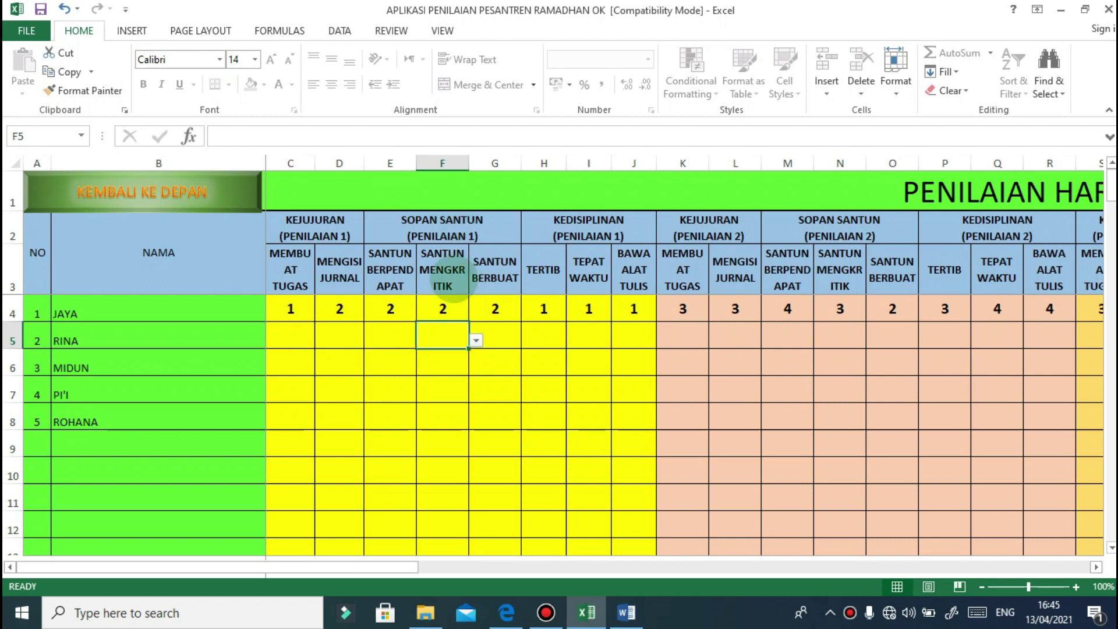
{"action": "left_click", "coordinate": [498, 339]}
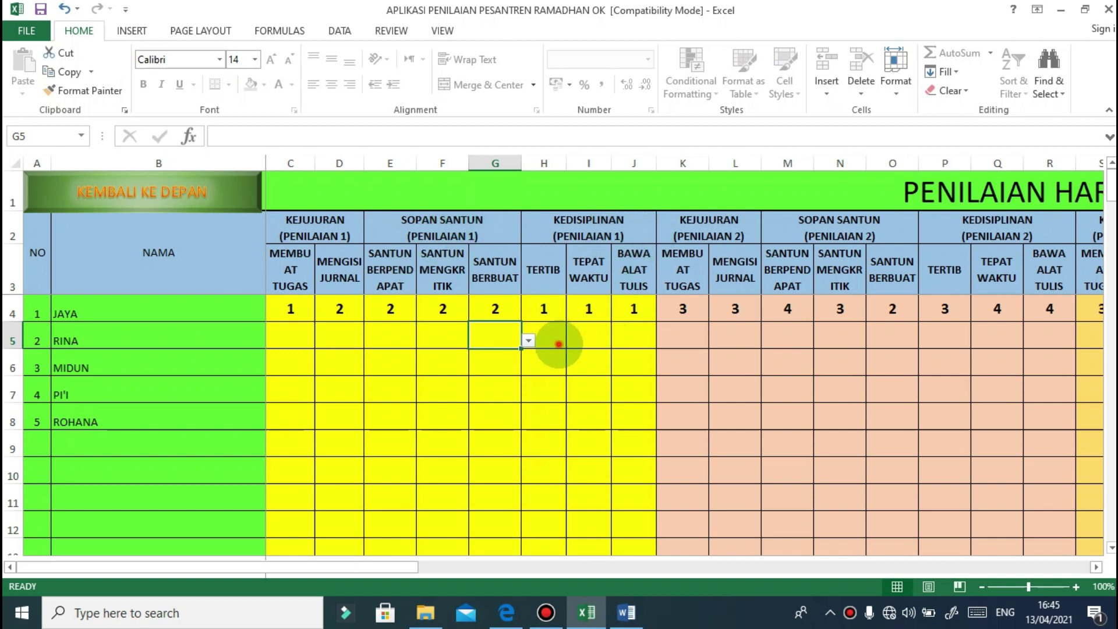
{"action": "left_click", "coordinate": [556, 344]}
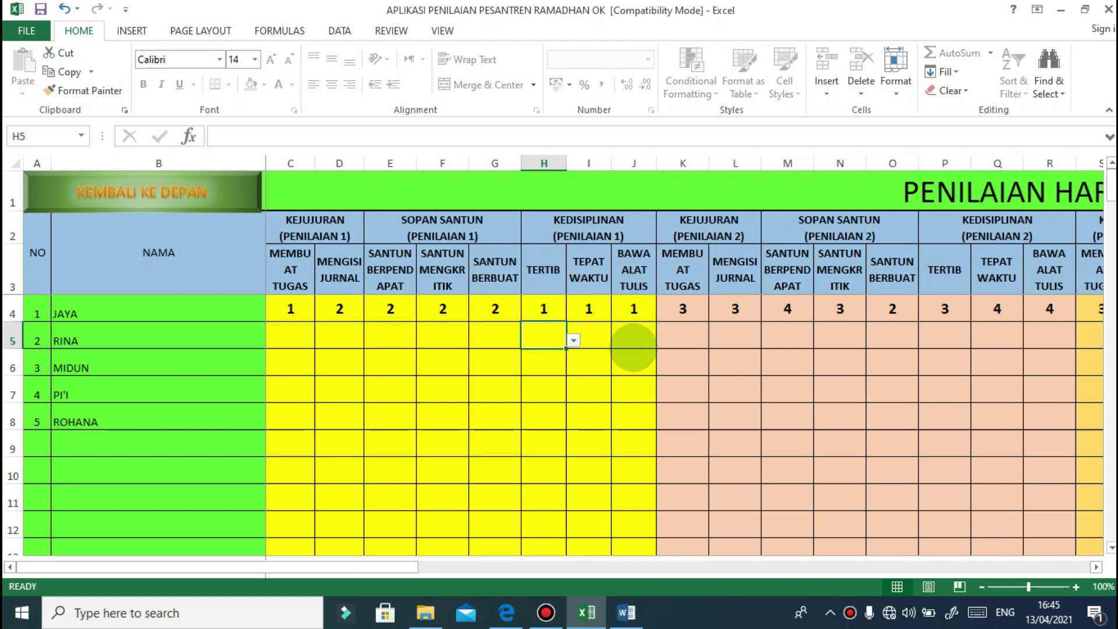
{"action": "left_click", "coordinate": [633, 348]}
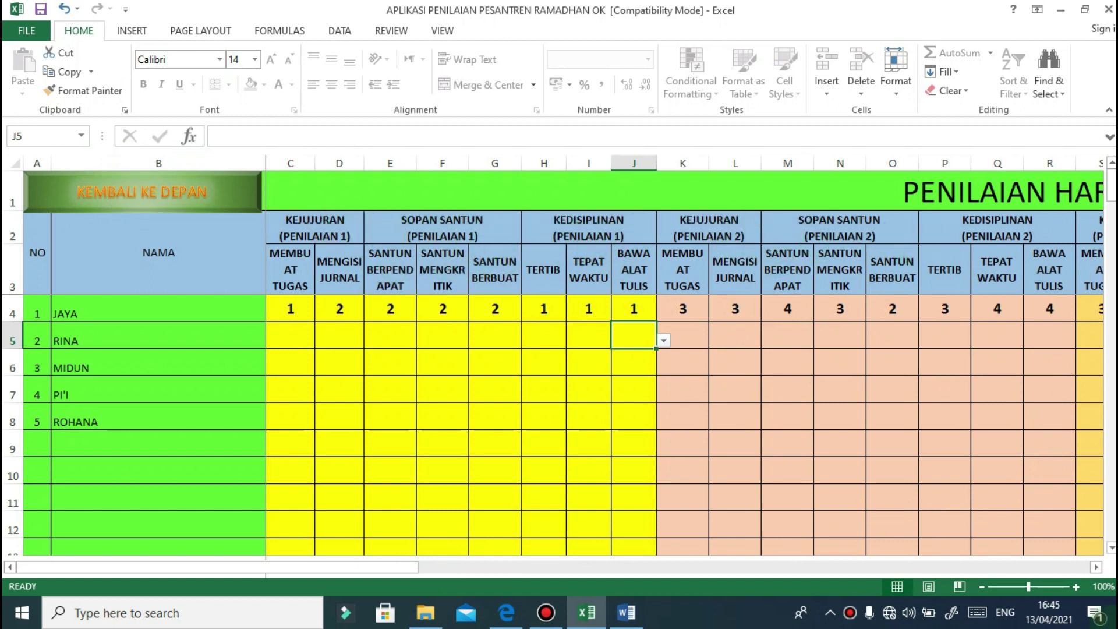
{"action": "left_click", "coordinate": [1095, 567]}
{"action": "left_click_drag", "start_coordinate": [1093, 567], "coordinate": [1093, 572]}
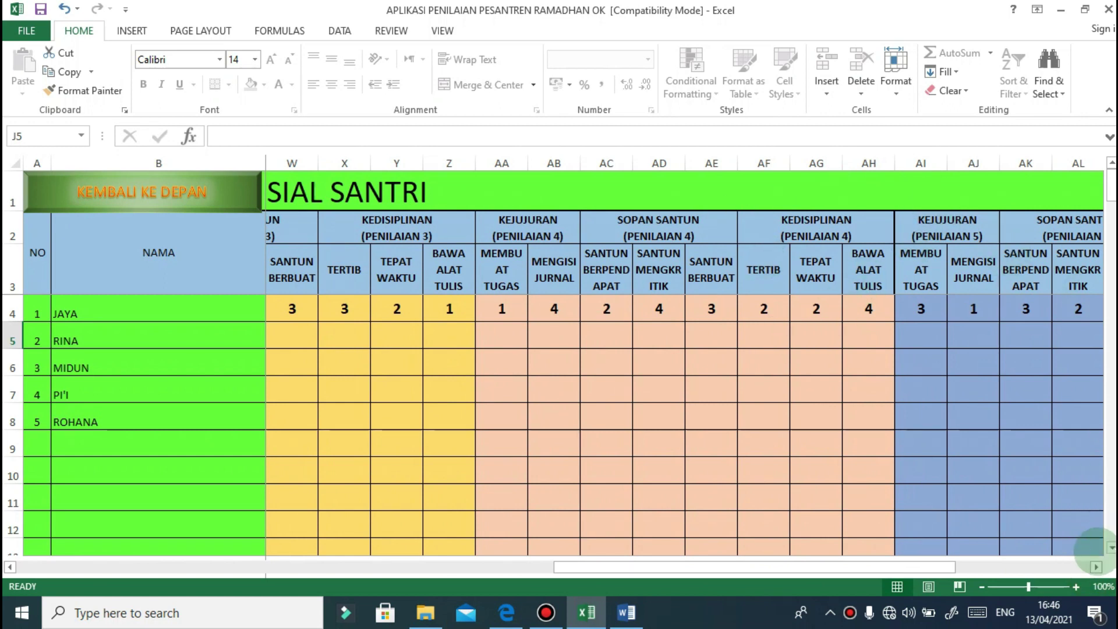
{"action": "left_click", "coordinate": [1081, 566]}
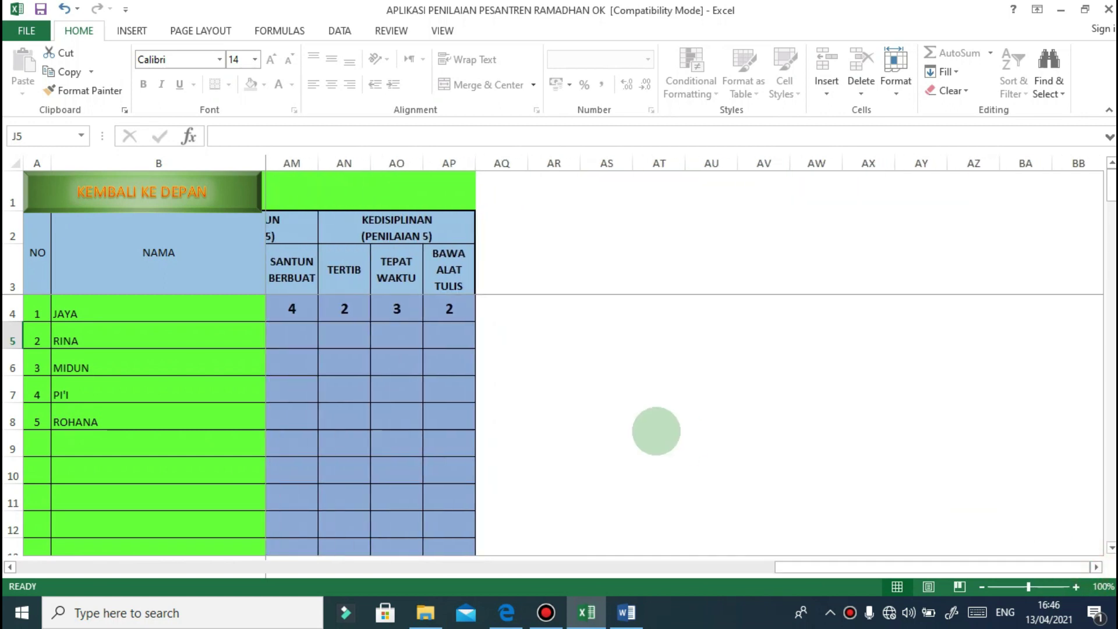
{"action": "left_click_drag", "start_coordinate": [1042, 568], "coordinate": [442, 532]}
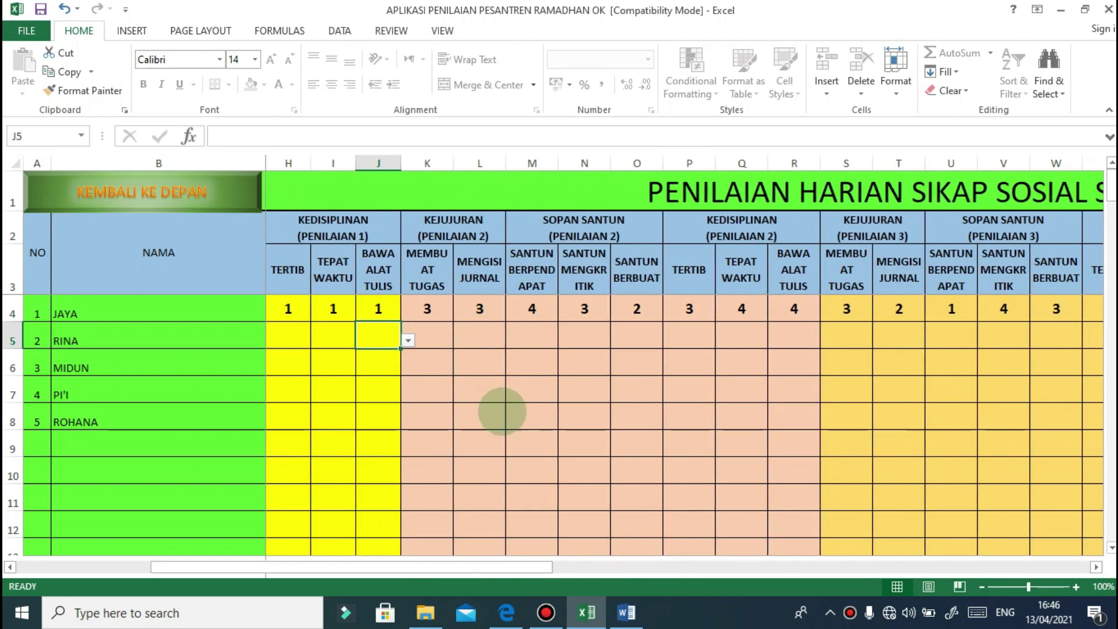
Step: From the front page, view the final Sikap Sosial scores and open the Nilai Pengetahuan score sheet
{"action": "left_click", "coordinate": [142, 180]}
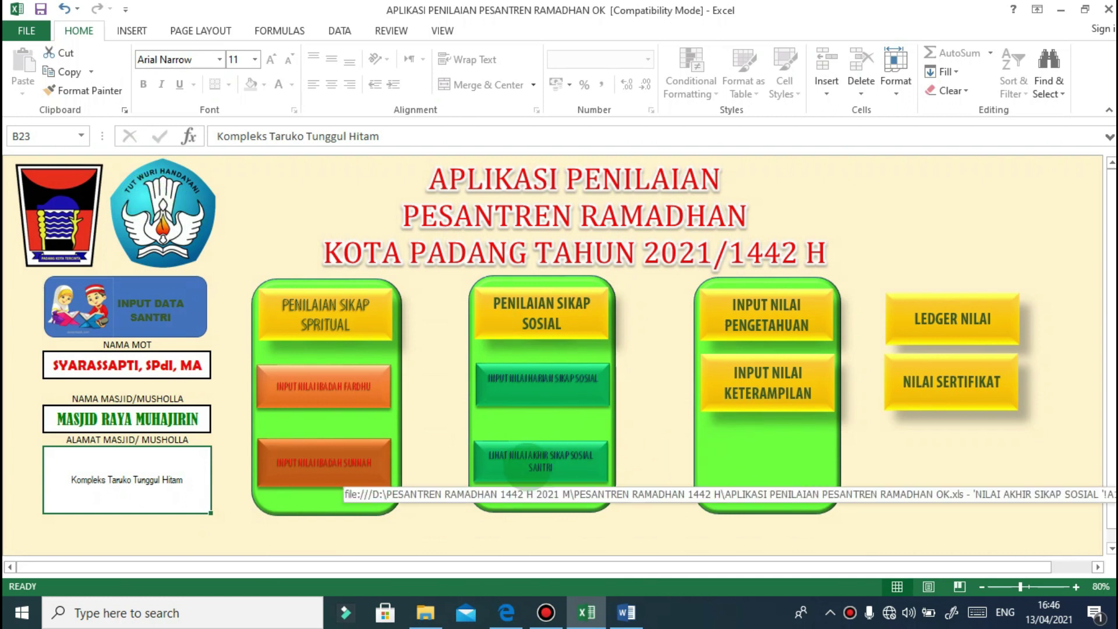
{"action": "left_click", "coordinate": [527, 466]}
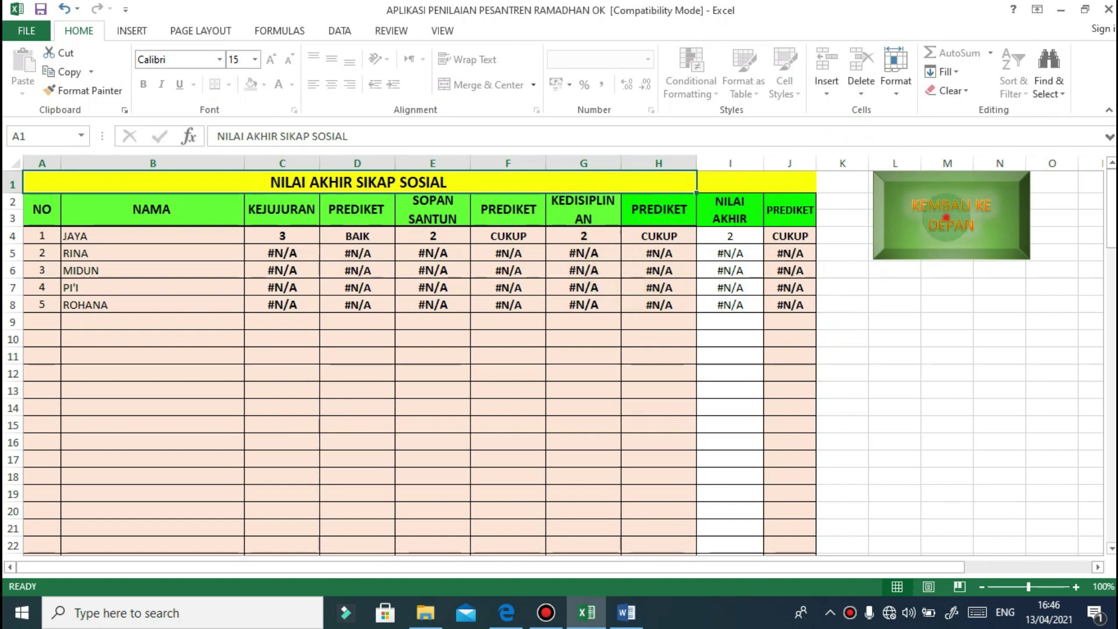
{"action": "left_click", "coordinate": [945, 218]}
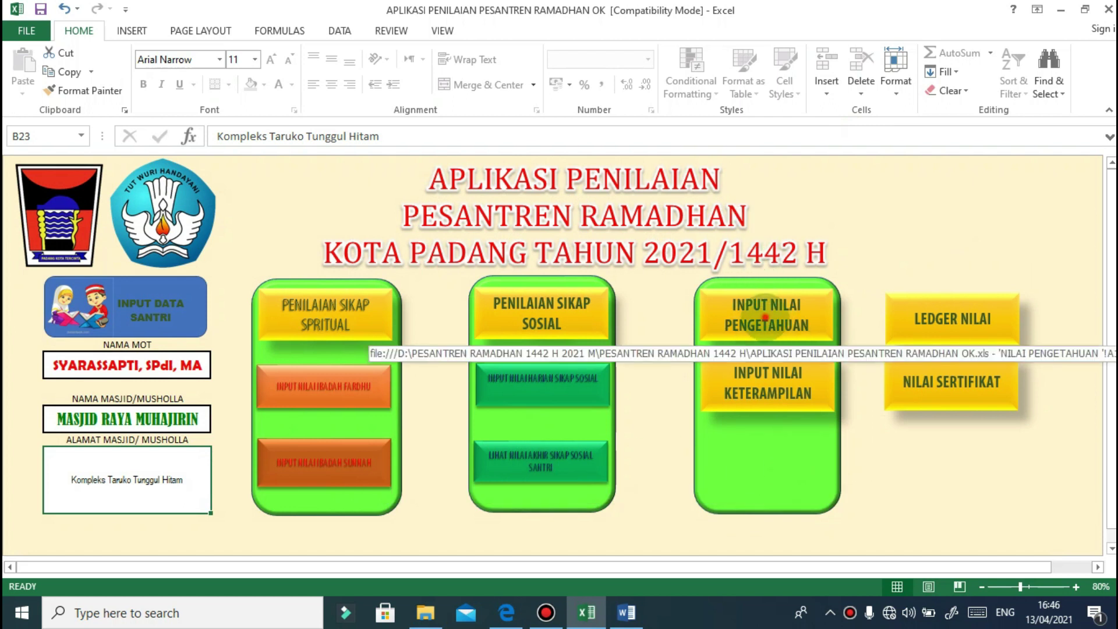
{"action": "left_click", "coordinate": [765, 317]}
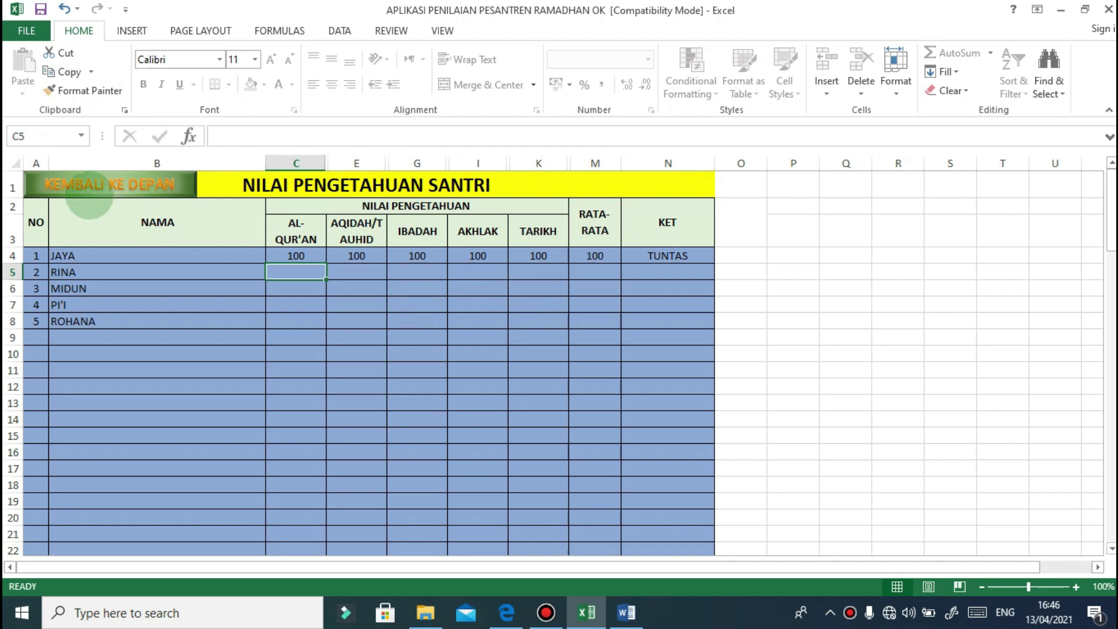
Step: From the front page, view the Nilai Keterampilan score sheet and open the Ledger Nilai sheet
{"action": "left_click", "coordinate": [99, 183]}
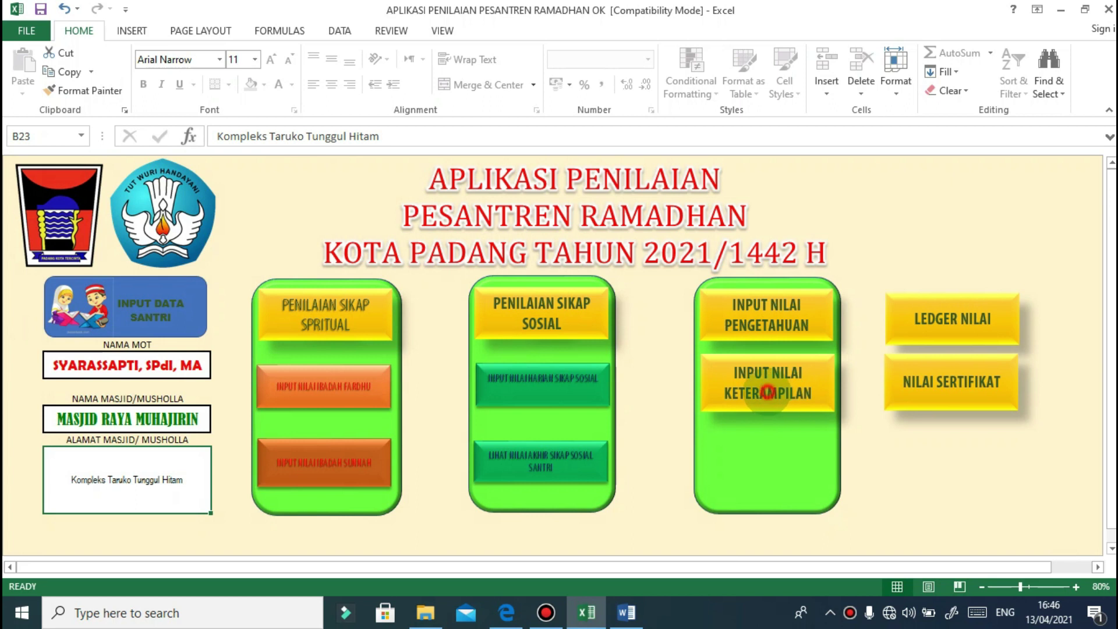
{"action": "left_click", "coordinate": [767, 392]}
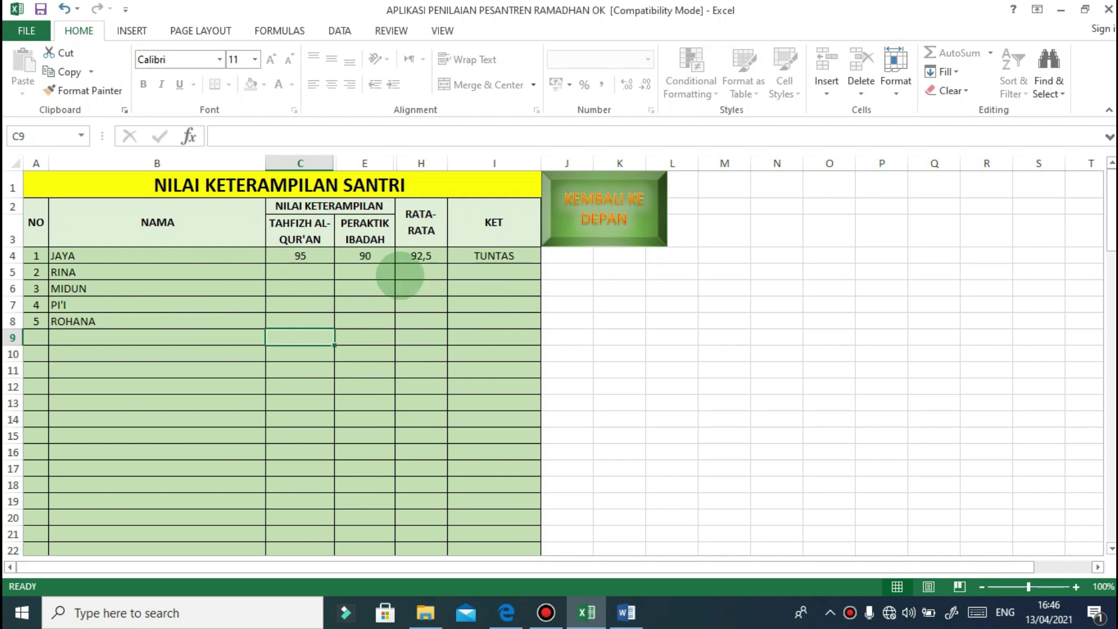
{"action": "left_click", "coordinate": [599, 212]}
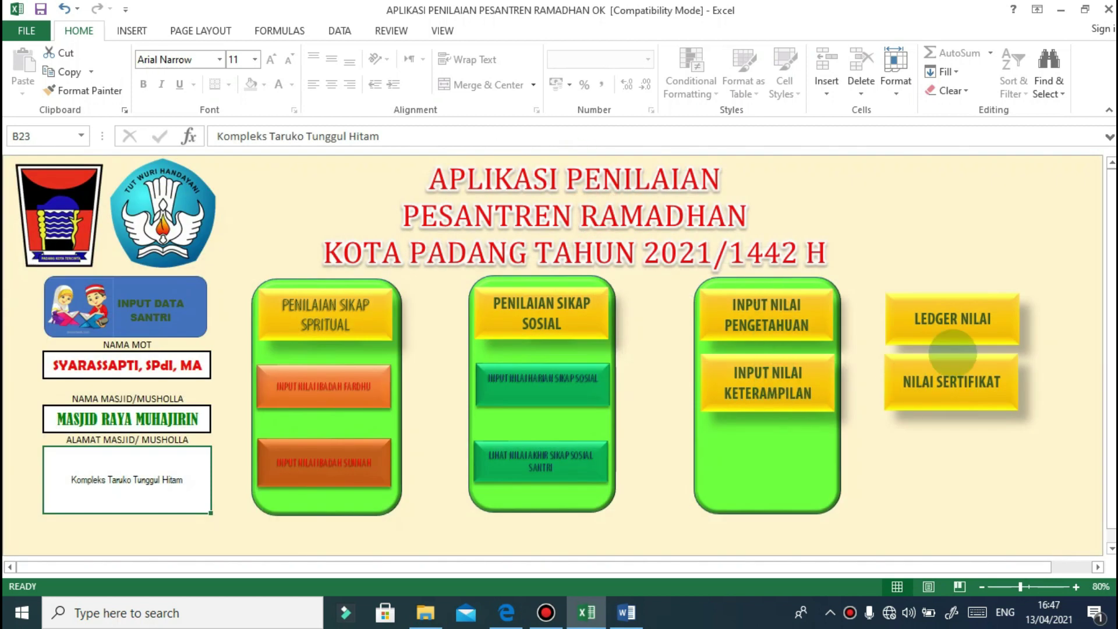
{"action": "left_click", "coordinate": [955, 319]}
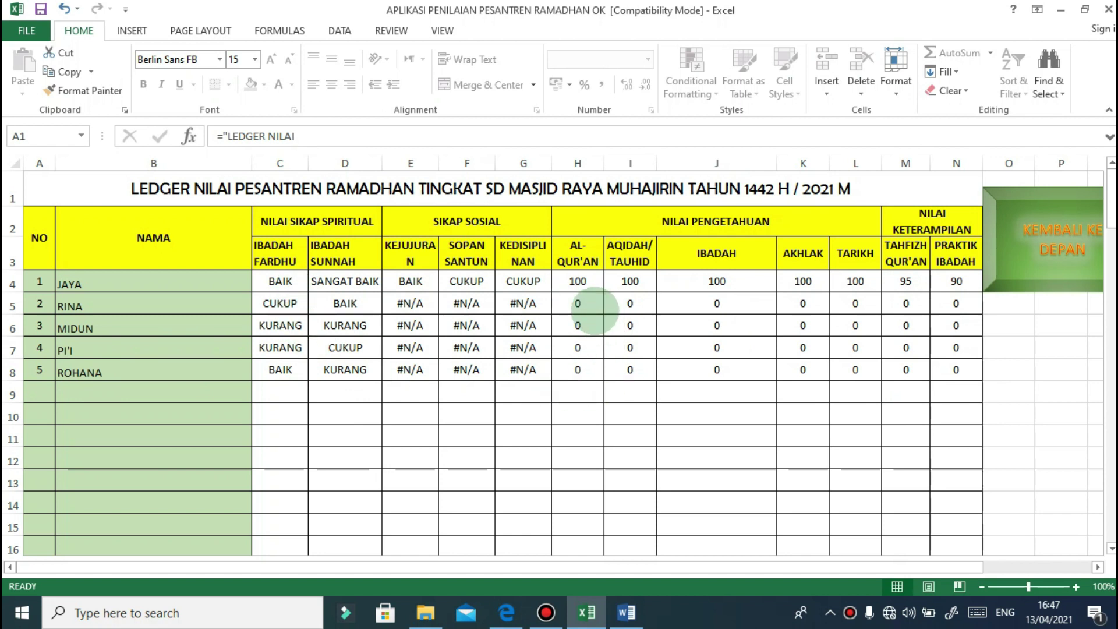
Step: Open the Nilai Sertifikat sheet from the front page, look through the first student's certificate and switch it to student number 5
{"action": "left_click", "coordinate": [1051, 242]}
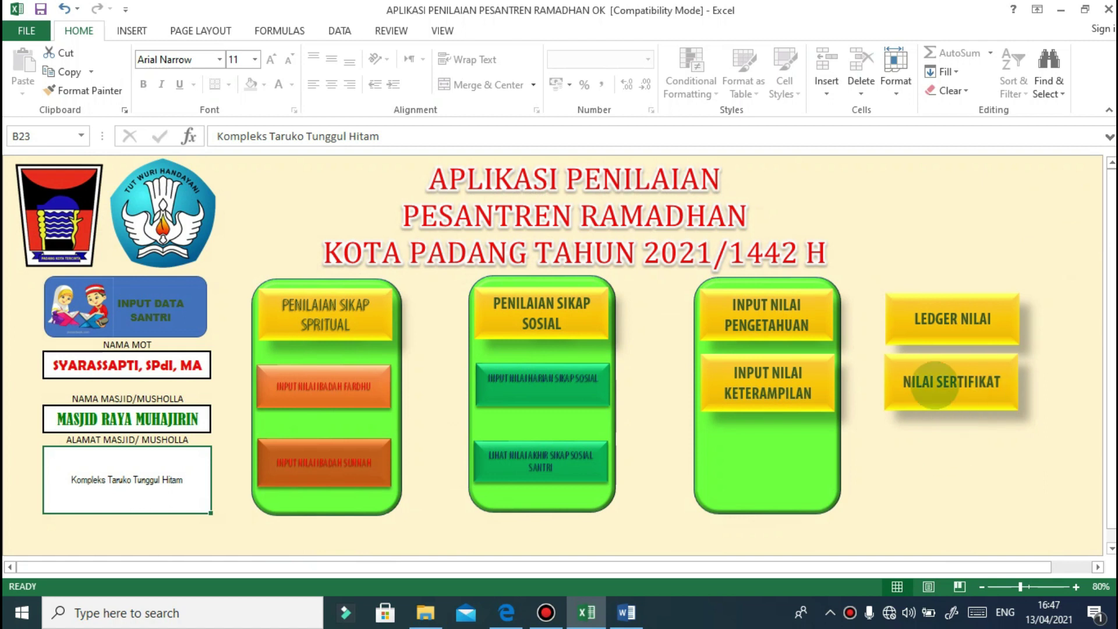
{"action": "left_click", "coordinate": [933, 386]}
{"action": "scroll", "coordinate": [294, 374], "scroll_direction": "down", "scroll_amount": 3}
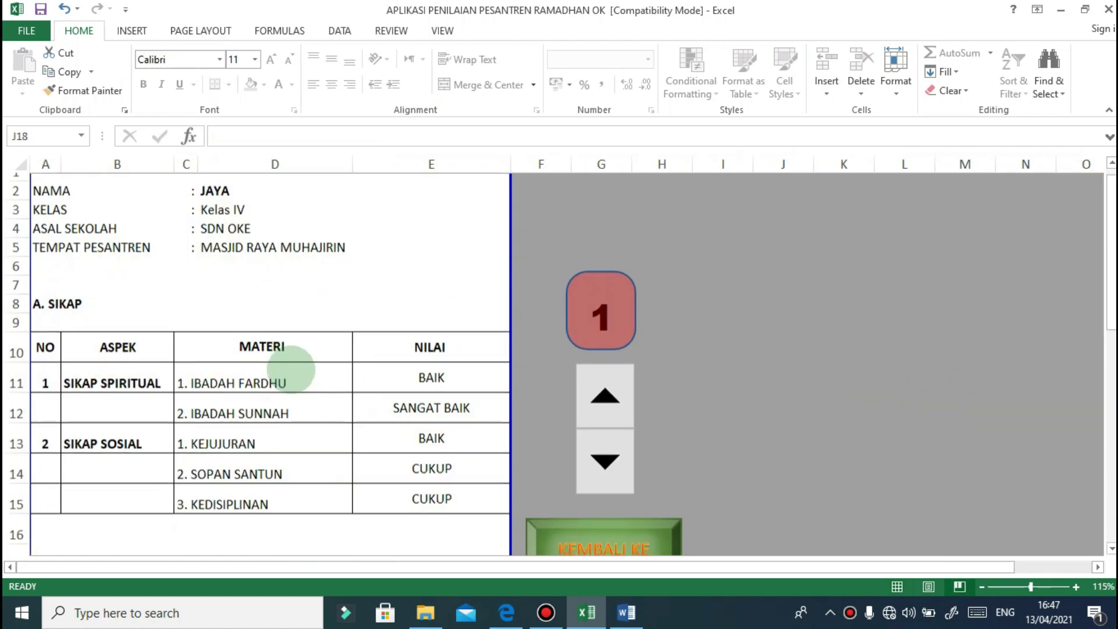
{"action": "scroll", "coordinate": [324, 351], "scroll_direction": "down", "scroll_amount": 4}
{"action": "scroll", "coordinate": [320, 362], "scroll_direction": "up", "scroll_amount": 8}
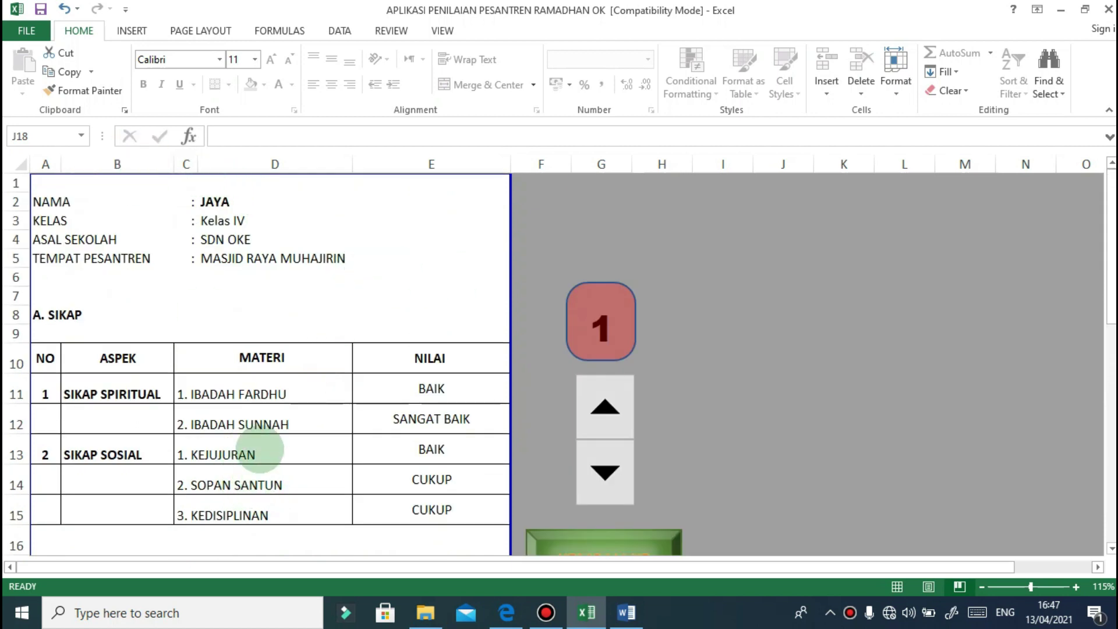
{"action": "scroll", "coordinate": [256, 431], "scroll_direction": "down", "scroll_amount": 2}
{"action": "scroll", "coordinate": [300, 361], "scroll_direction": "up", "scroll_amount": 2}
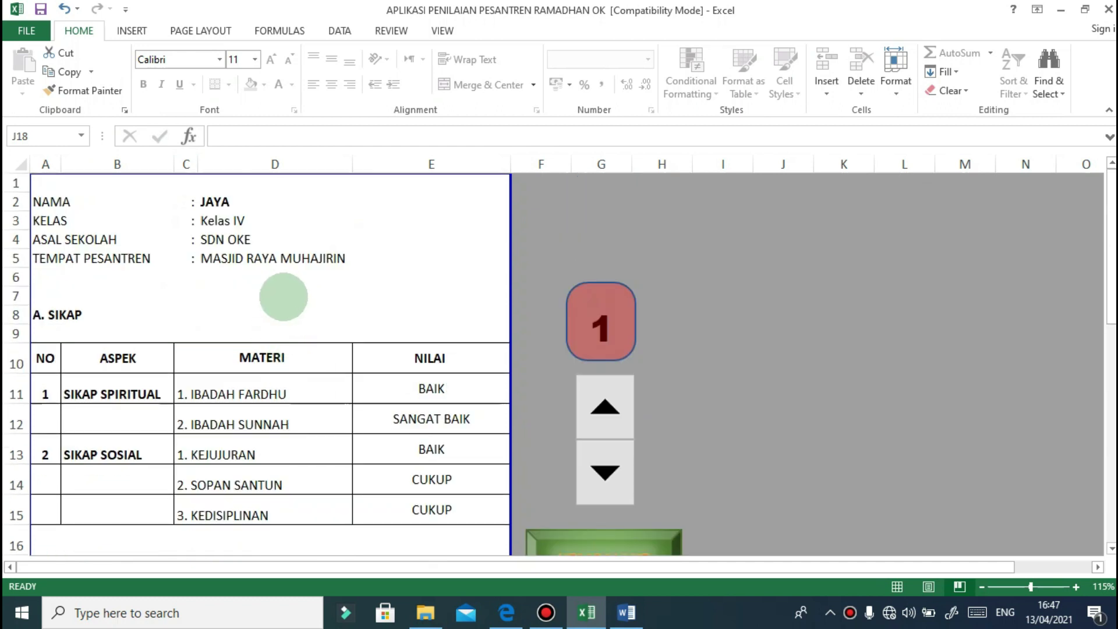
{"action": "scroll", "coordinate": [603, 437], "scroll_direction": "down", "scroll_amount": 2}
{"action": "scroll", "coordinate": [605, 431], "scroll_direction": "up", "scroll_amount": 2}
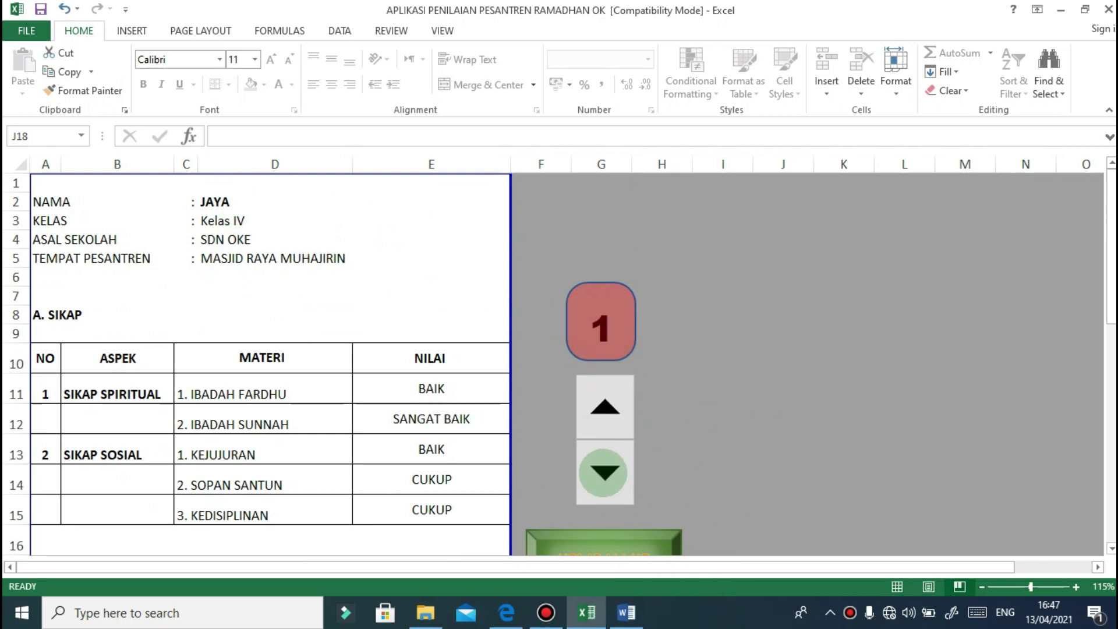
{"action": "left_click", "coordinate": [604, 407]}
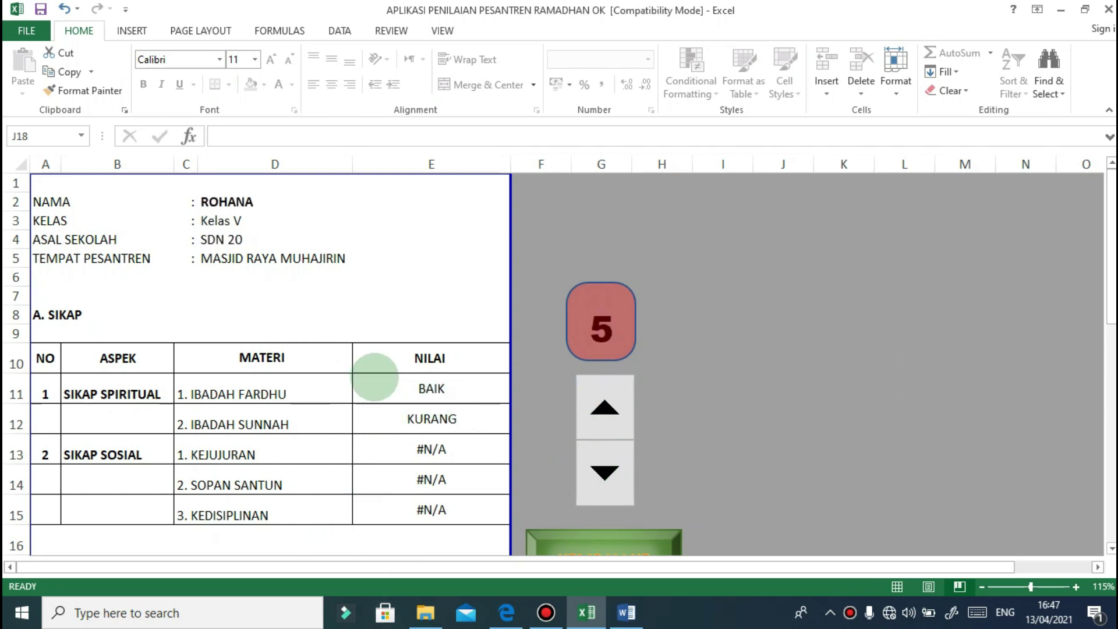
Step: Examine student number 5's certificate from the Sikap grades through Pengetahuan, Keterampilan and the signature block, and return to the front page
{"action": "scroll", "coordinate": [369, 391], "scroll_direction": "down", "scroll_amount": 6}
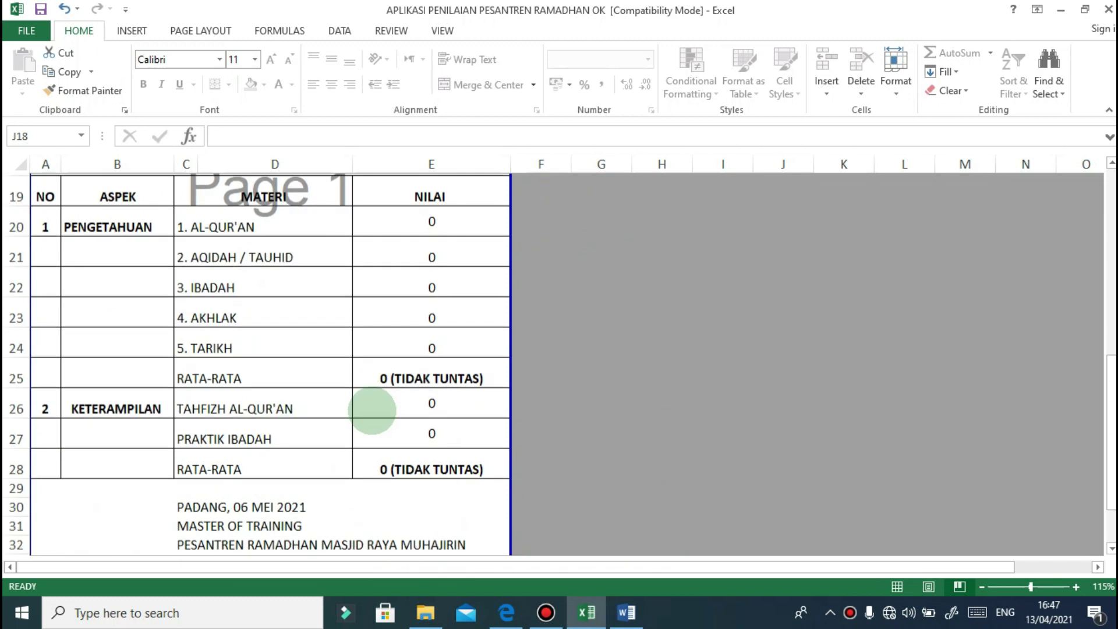
{"action": "scroll", "coordinate": [369, 424], "scroll_direction": "down", "scroll_amount": 5}
{"action": "scroll", "coordinate": [320, 303], "scroll_direction": "up", "scroll_amount": 3}
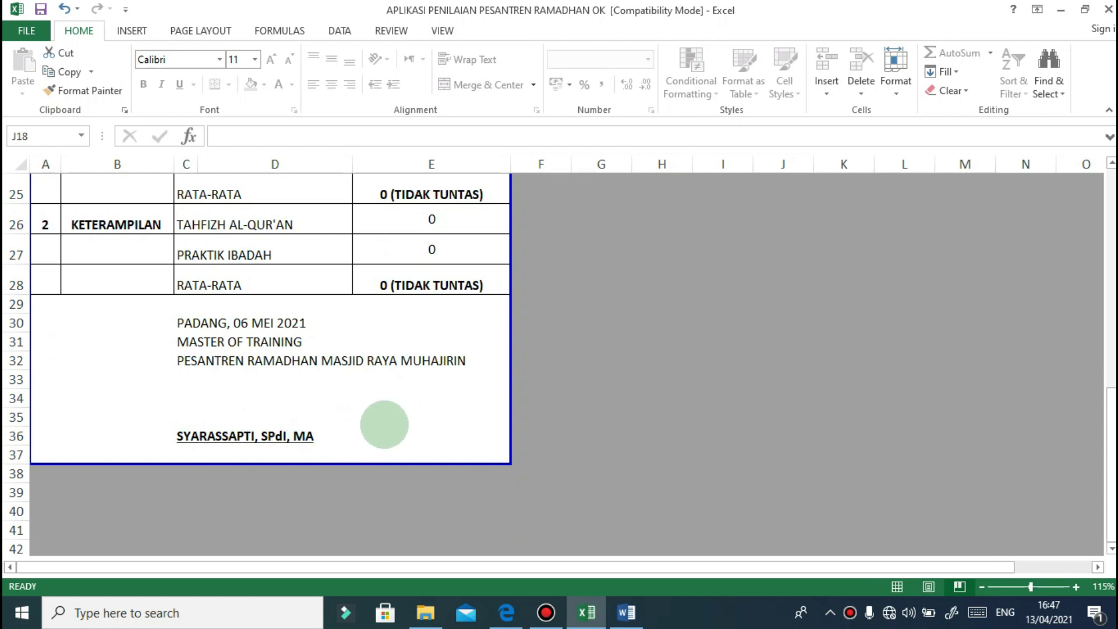
{"action": "scroll", "coordinate": [385, 425], "scroll_direction": "up", "scroll_amount": 8}
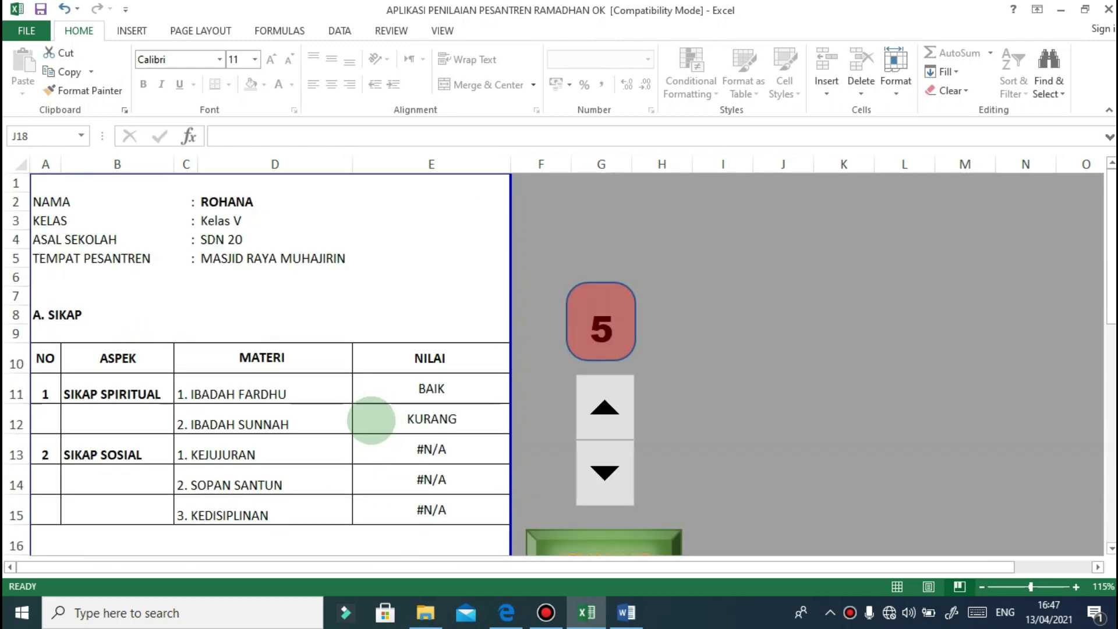
{"action": "scroll", "coordinate": [371, 420], "scroll_direction": "down", "scroll_amount": 10}
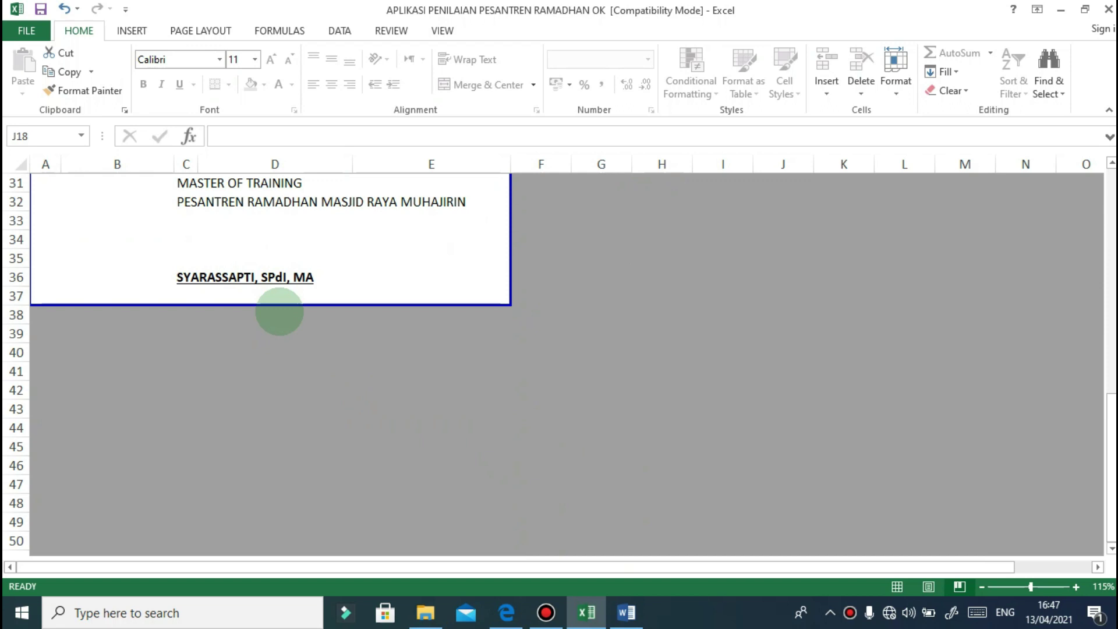
{"action": "scroll", "coordinate": [280, 323], "scroll_direction": "up", "scroll_amount": 10}
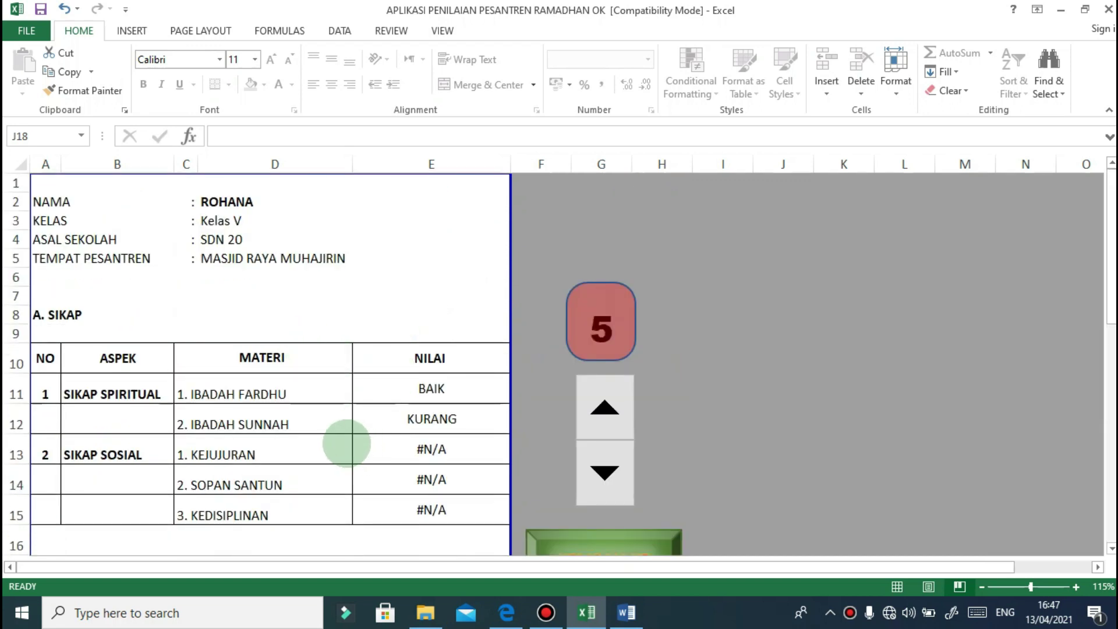
{"action": "scroll", "coordinate": [347, 443], "scroll_direction": "down", "scroll_amount": 4}
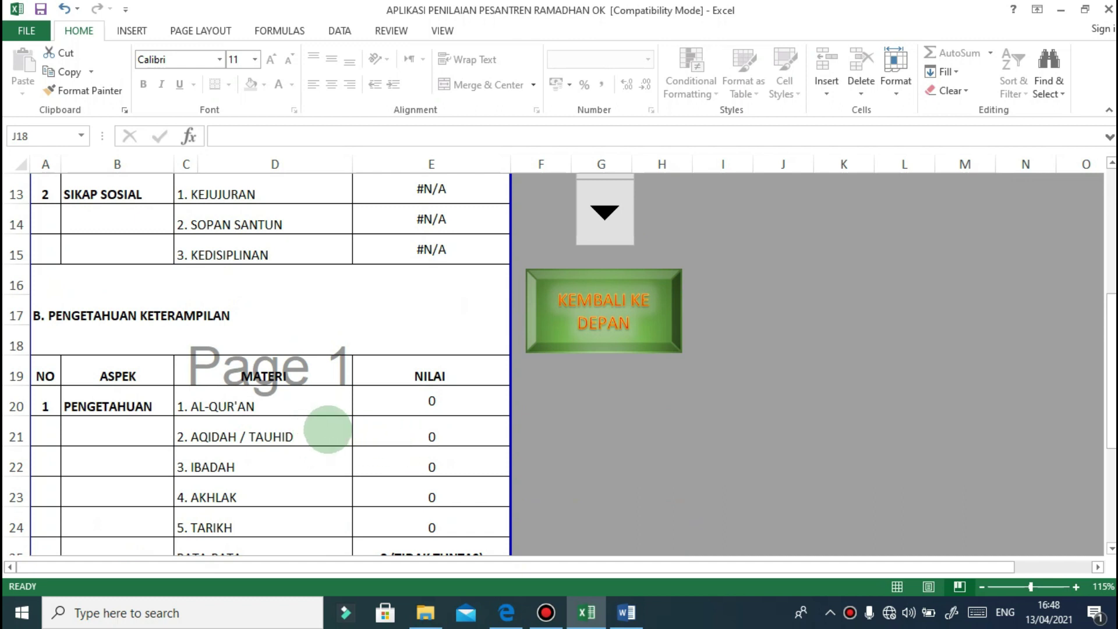
{"action": "scroll", "coordinate": [359, 412], "scroll_direction": "up", "scroll_amount": 4}
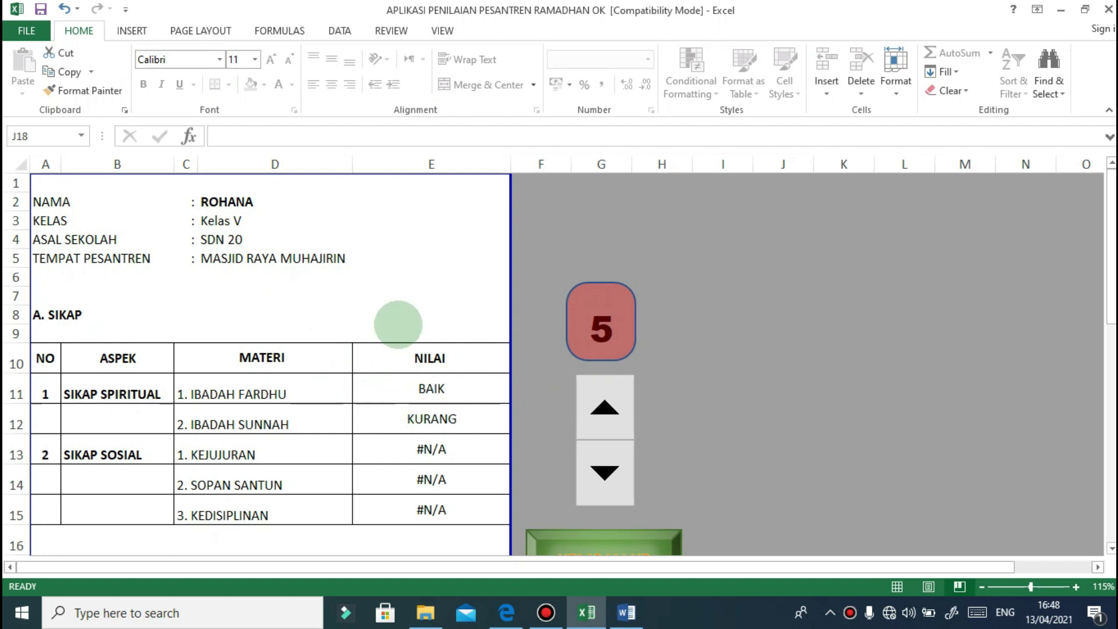
{"action": "scroll", "coordinate": [682, 408], "scroll_direction": "down", "scroll_amount": 5}
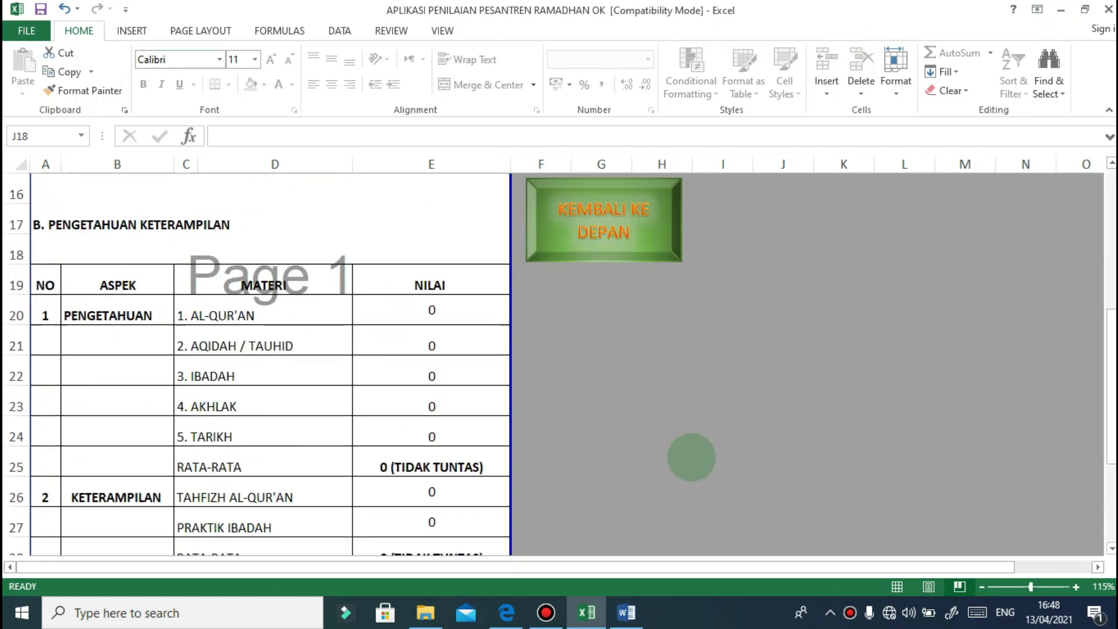
{"action": "left_click", "coordinate": [611, 233]}
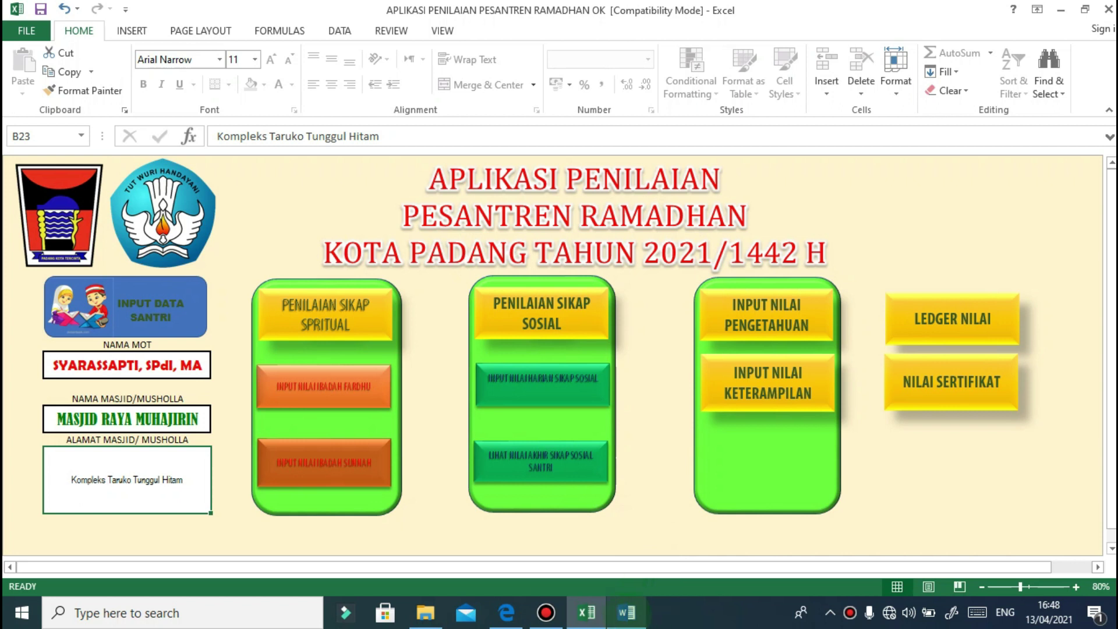
Step: Switch to the Buku Agenda Pesantren Ramadhan 1442 H PDF in Microsoft Edge and view its cover page with the student identity fields
{"action": "mouse_move", "coordinate": [626, 613]}
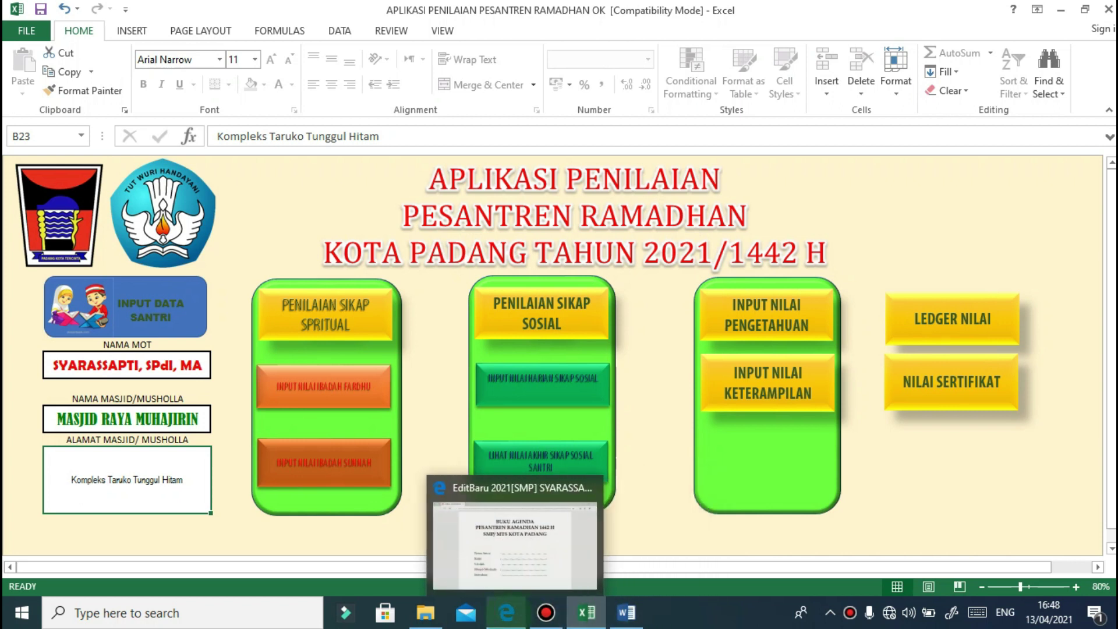
{"action": "left_click", "coordinate": [507, 613]}
{"action": "scroll", "coordinate": [595, 216], "scroll_direction": "down", "scroll_amount": 2}
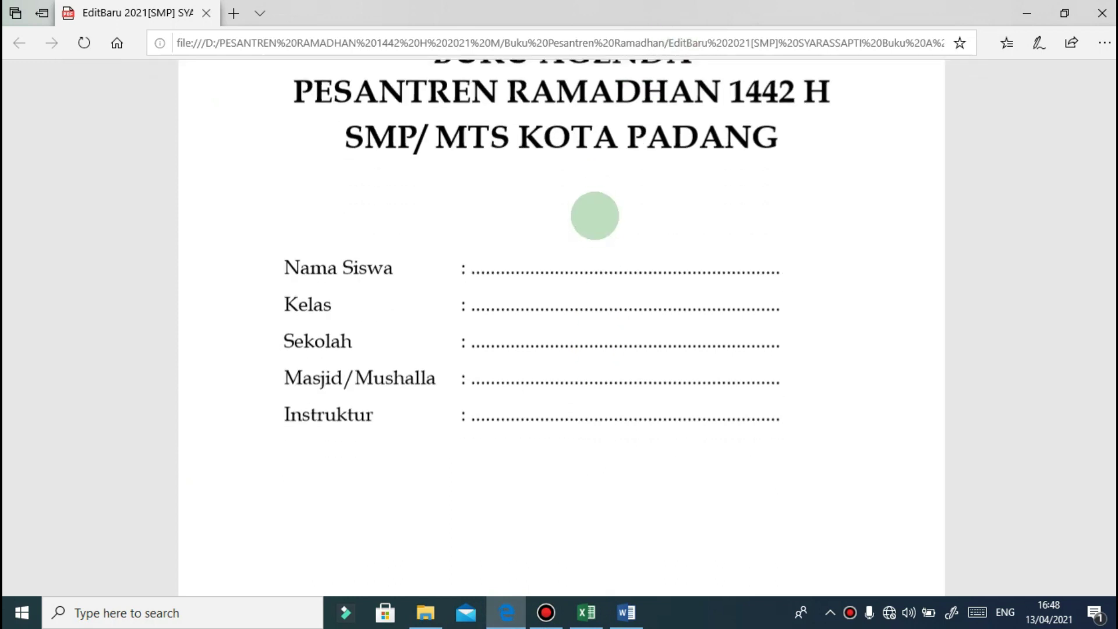
{"action": "scroll", "coordinate": [594, 224], "scroll_direction": "down", "scroll_amount": 5}
{"action": "scroll", "coordinate": [594, 221], "scroll_direction": "down", "scroll_amount": 5}
{"action": "scroll", "coordinate": [598, 215], "scroll_direction": "up", "scroll_amount": 10}
{"action": "scroll", "coordinate": [594, 227], "scroll_direction": "up", "scroll_amount": 3}
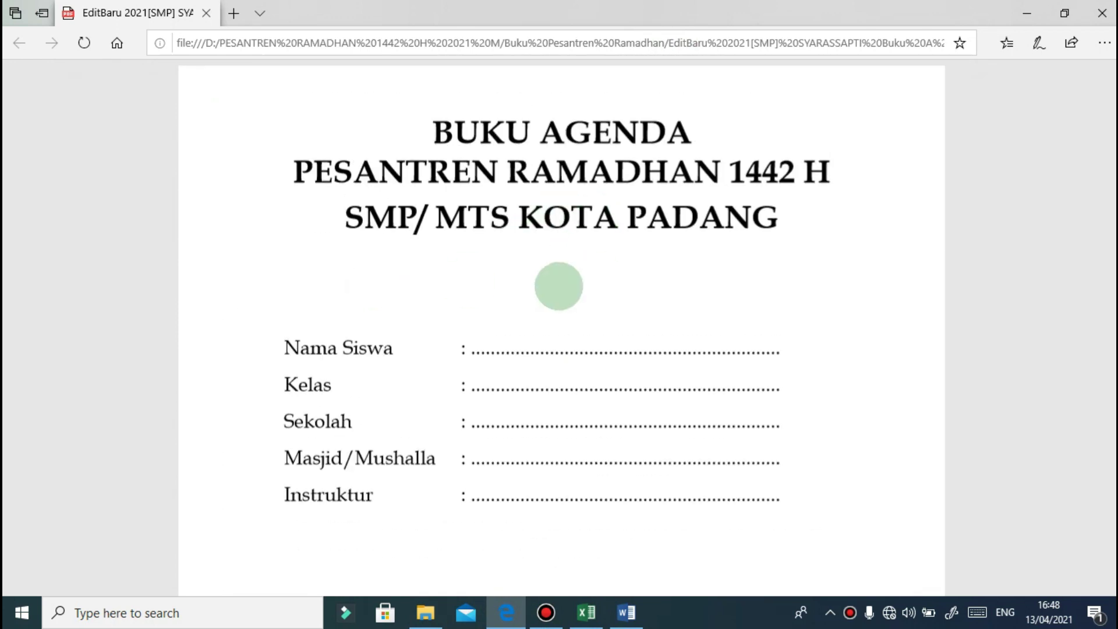
{"action": "scroll", "coordinate": [559, 284], "scroll_direction": "down", "scroll_amount": 4}
{"action": "scroll", "coordinate": [489, 323], "scroll_direction": "up", "scroll_amount": 4}
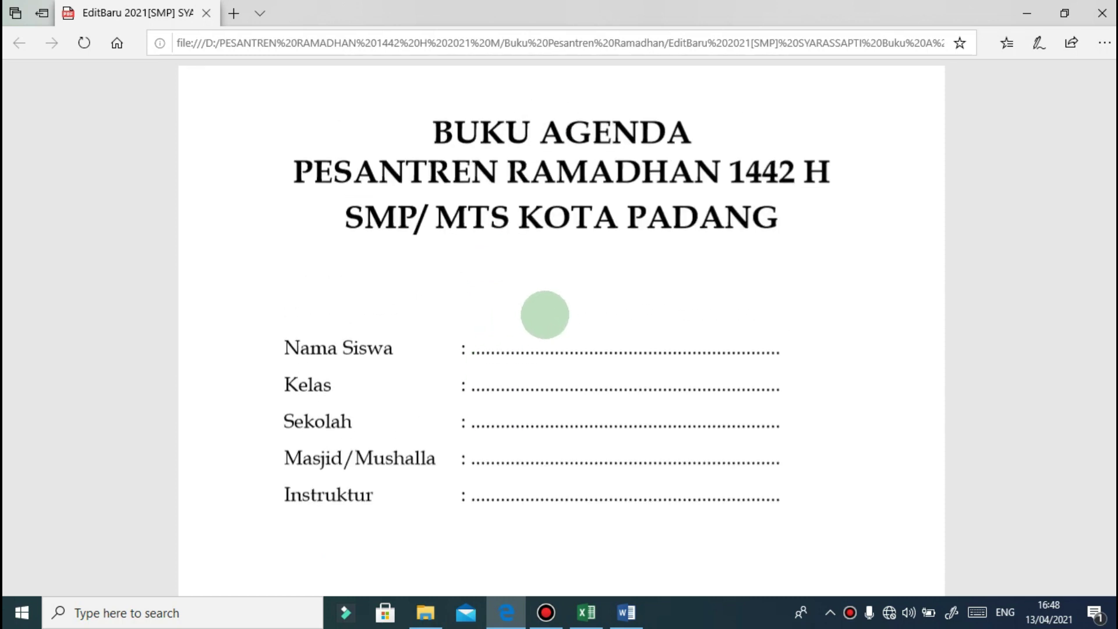
Step: Go to the agenda's Catatan Ibadah Harian page for Shalat Fardhu and Puasa Ramadhan and examine its columns and dated rows
{"action": "scroll", "coordinate": [545, 314], "scroll_direction": "down", "scroll_amount": 20}
{"action": "scroll", "coordinate": [535, 312], "scroll_direction": "down", "scroll_amount": 20}
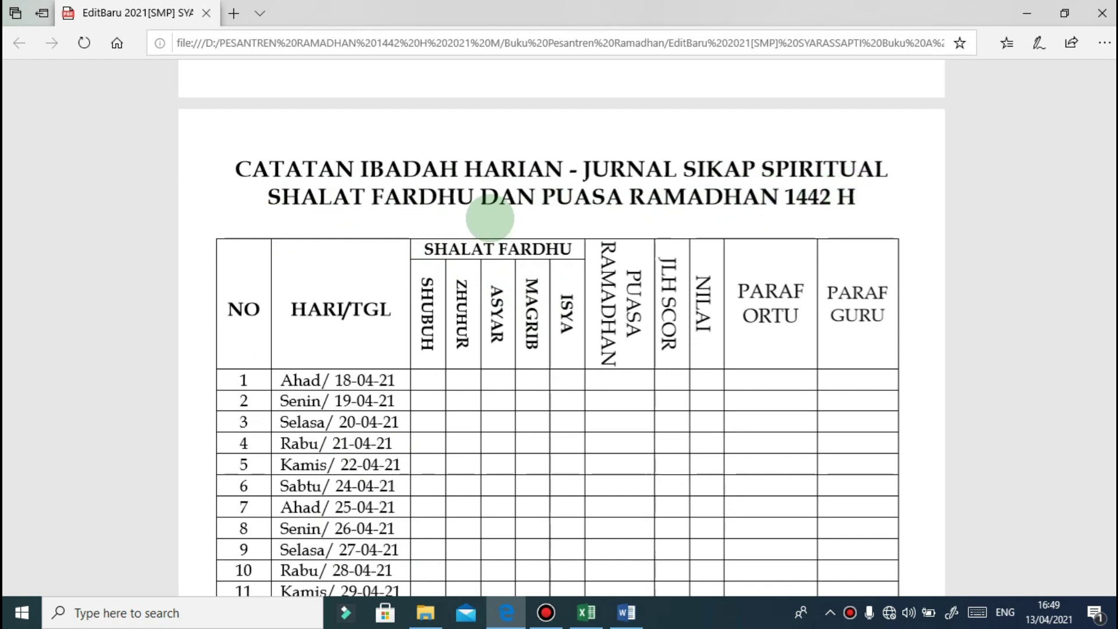
{"action": "scroll", "coordinate": [568, 201], "scroll_direction": "down", "scroll_amount": 4}
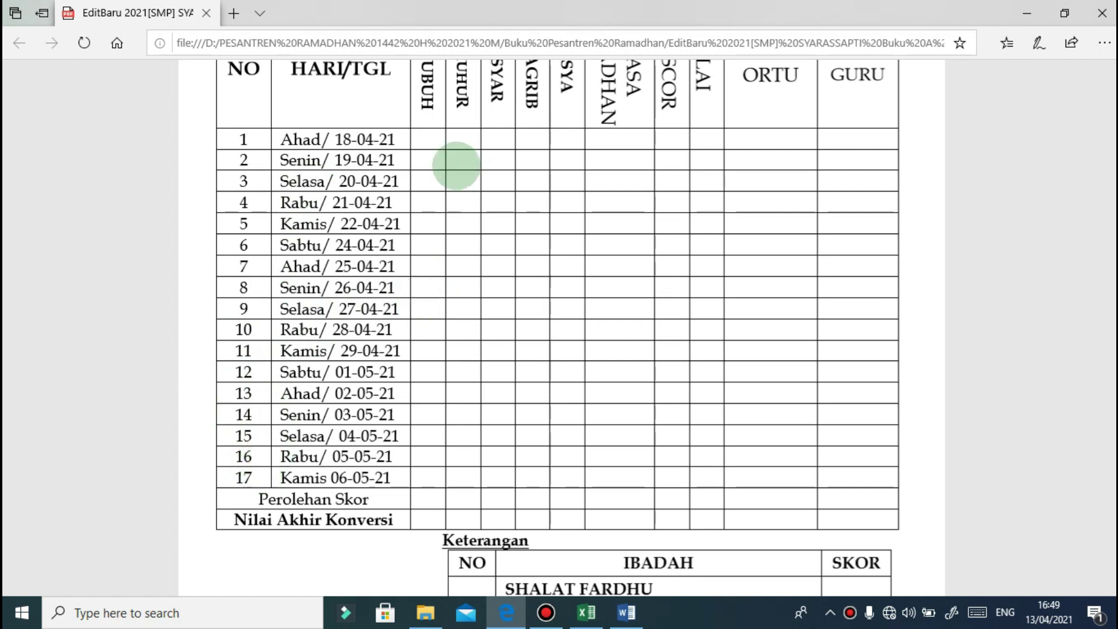
{"action": "scroll", "coordinate": [417, 325], "scroll_direction": "up", "scroll_amount": 3}
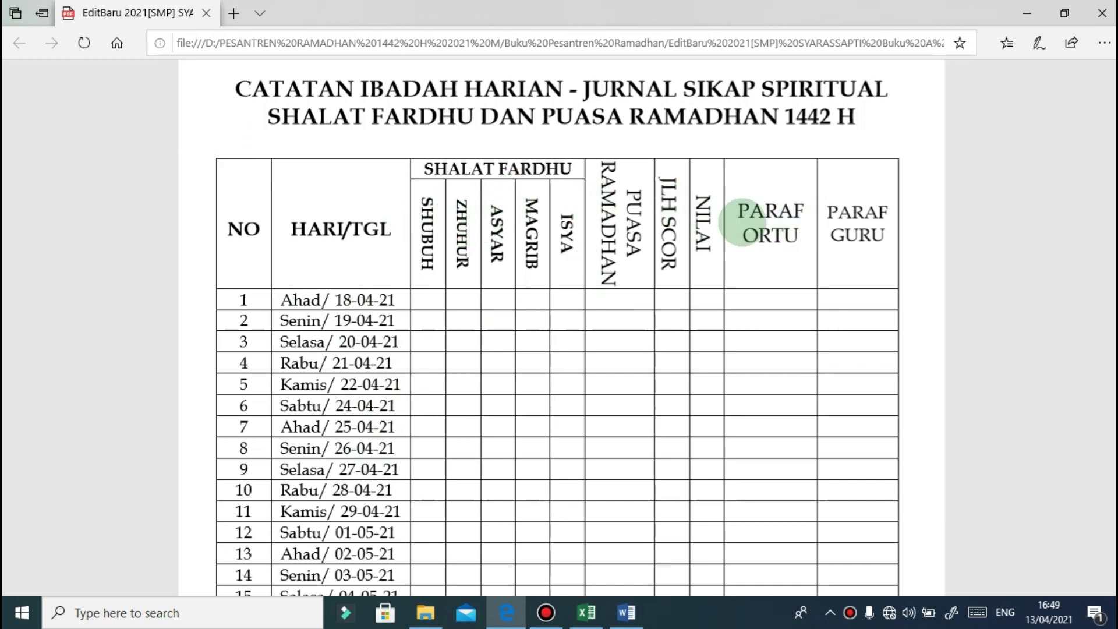
{"action": "scroll", "coordinate": [589, 257], "scroll_direction": "up", "scroll_amount": 5}
{"action": "scroll", "coordinate": [640, 292], "scroll_direction": "down", "scroll_amount": 7}
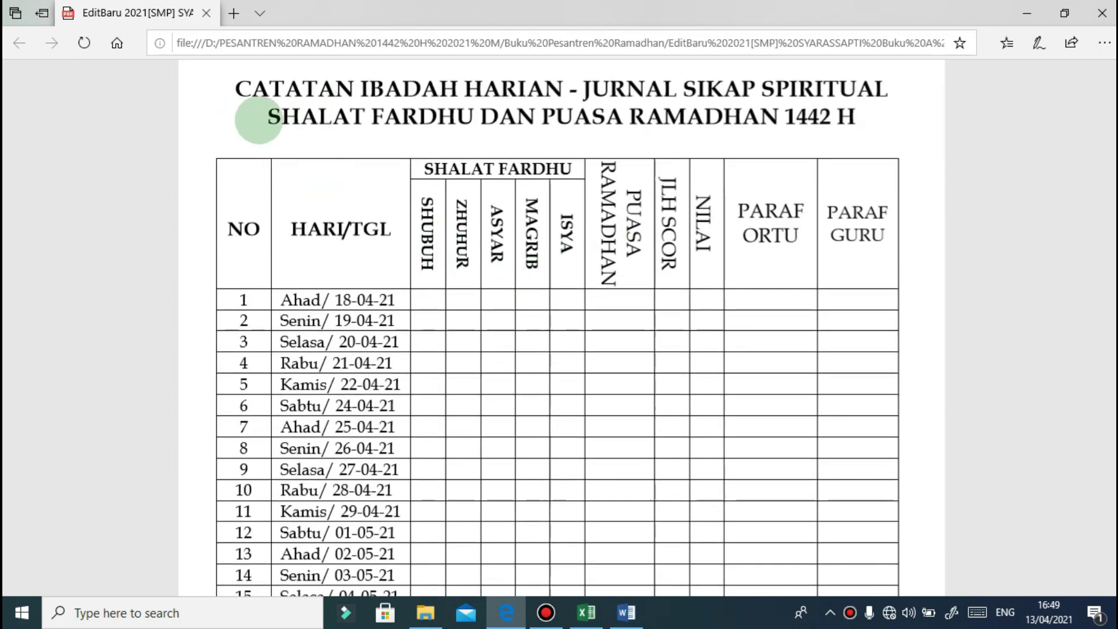
{"action": "scroll", "coordinate": [519, 204], "scroll_direction": "down", "scroll_amount": 4}
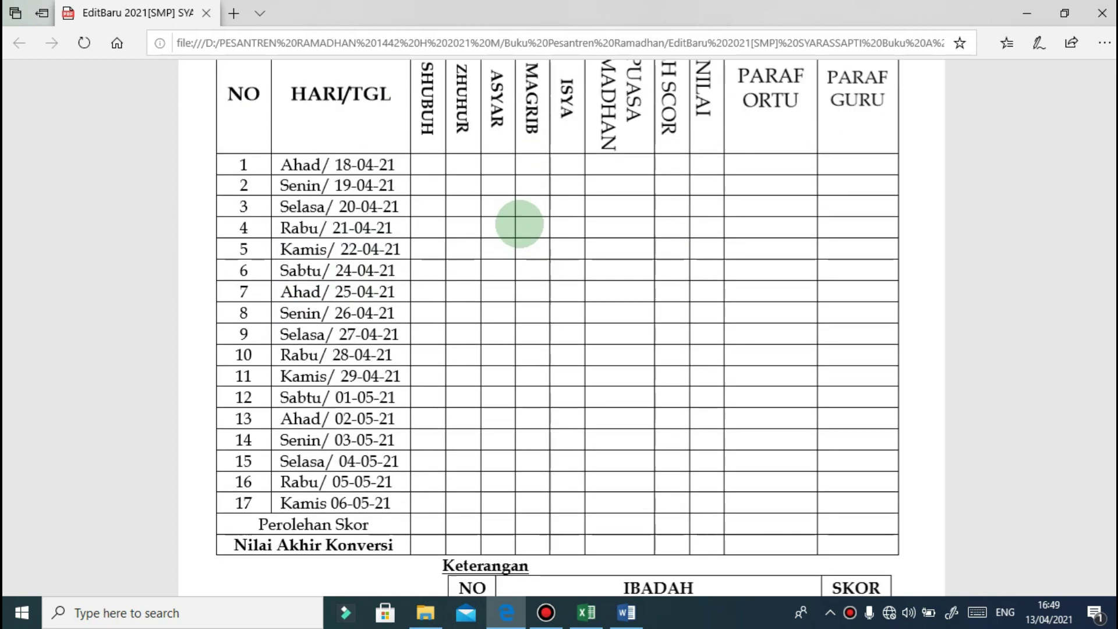
Step: View the Ibadah Sunat Ramadhan record page with its scoring notes and return to the Shalat Fardhu journal page
{"action": "scroll", "coordinate": [516, 224], "scroll_direction": "down", "scroll_amount": 13}
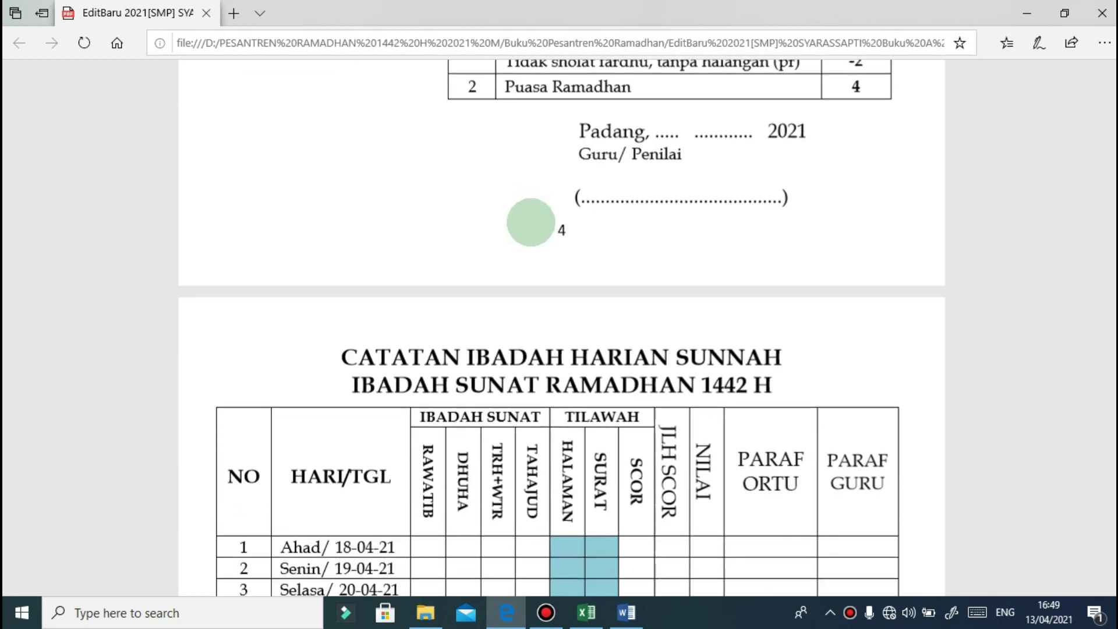
{"action": "scroll", "coordinate": [547, 221], "scroll_direction": "down", "scroll_amount": 5}
{"action": "scroll", "coordinate": [547, 313], "scroll_direction": "down", "scroll_amount": 3}
{"action": "scroll", "coordinate": [565, 292], "scroll_direction": "up", "scroll_amount": 16}
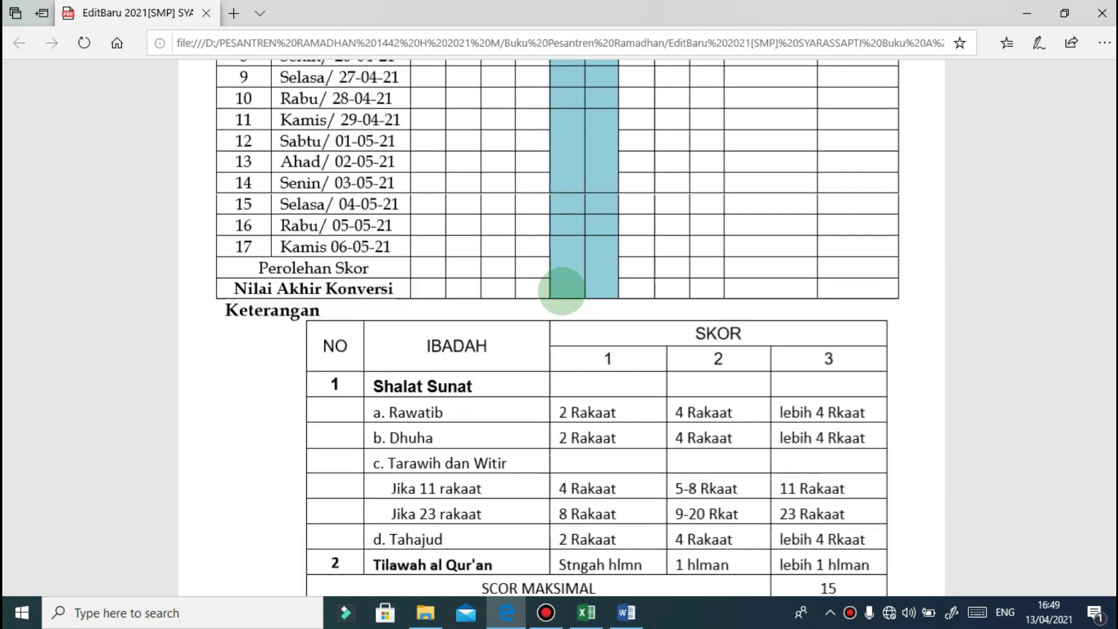
{"action": "scroll", "coordinate": [560, 302], "scroll_direction": "up", "scroll_amount": 14}
{"action": "scroll", "coordinate": [534, 407], "scroll_direction": "down", "scroll_amount": 4}
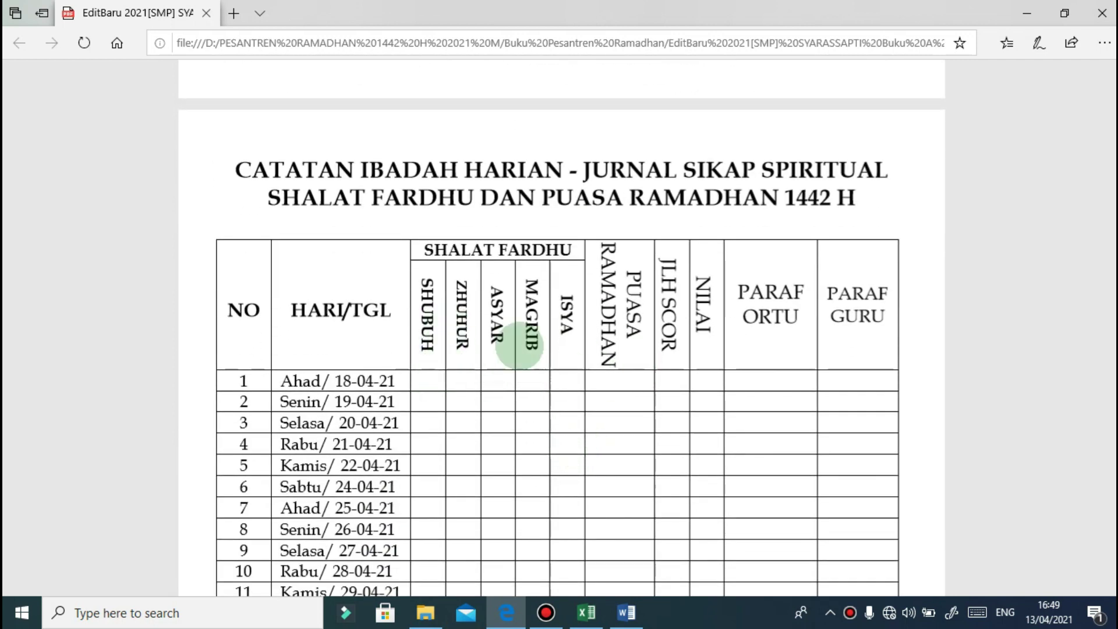
Step: Compare the Shalat Fardhu and Puasa Ramadhan columns of the daily journal with the scores in the Keterangan table
{"action": "scroll", "coordinate": [723, 345], "scroll_direction": "down", "scroll_amount": 1}
{"action": "scroll", "coordinate": [723, 346], "scroll_direction": "down", "scroll_amount": 6}
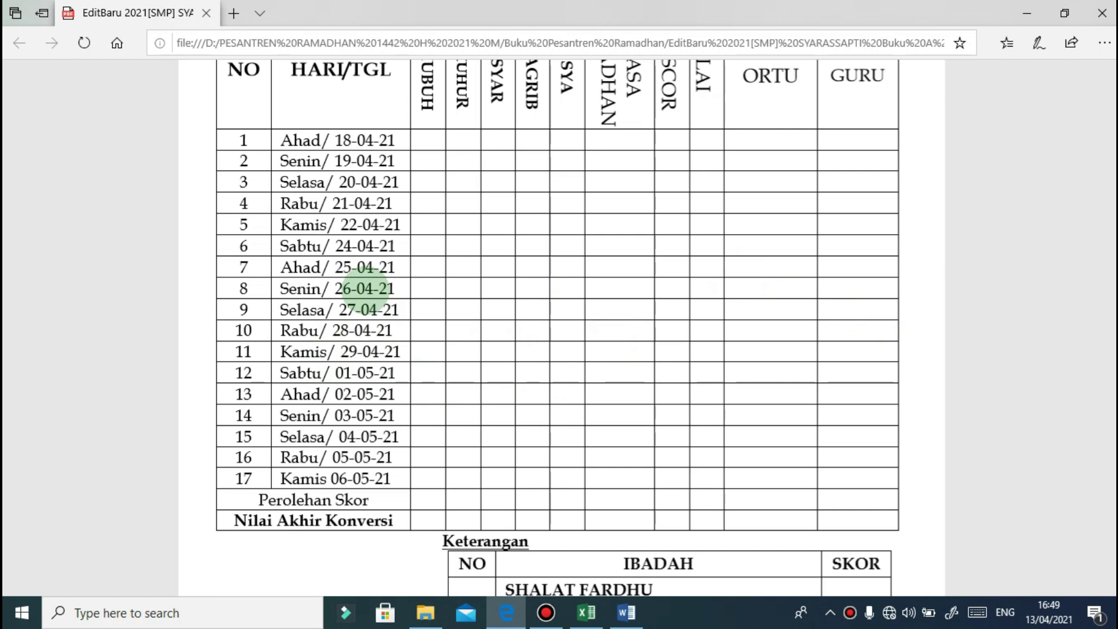
{"action": "scroll", "coordinate": [575, 174], "scroll_direction": "up", "scroll_amount": 3}
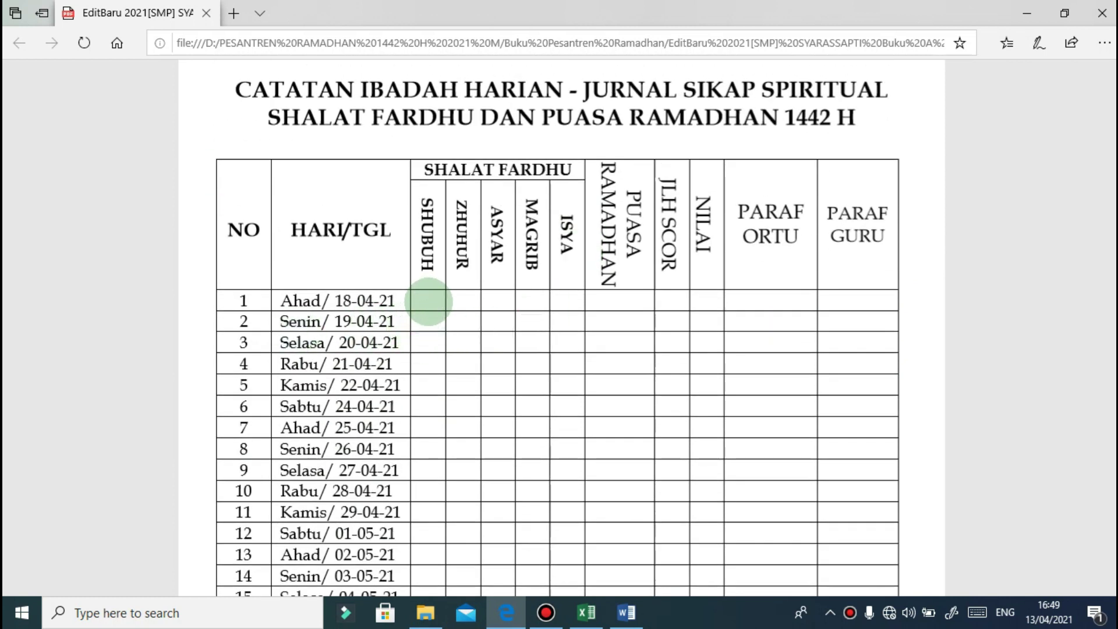
{"action": "scroll", "coordinate": [622, 316], "scroll_direction": "down", "scroll_amount": 7}
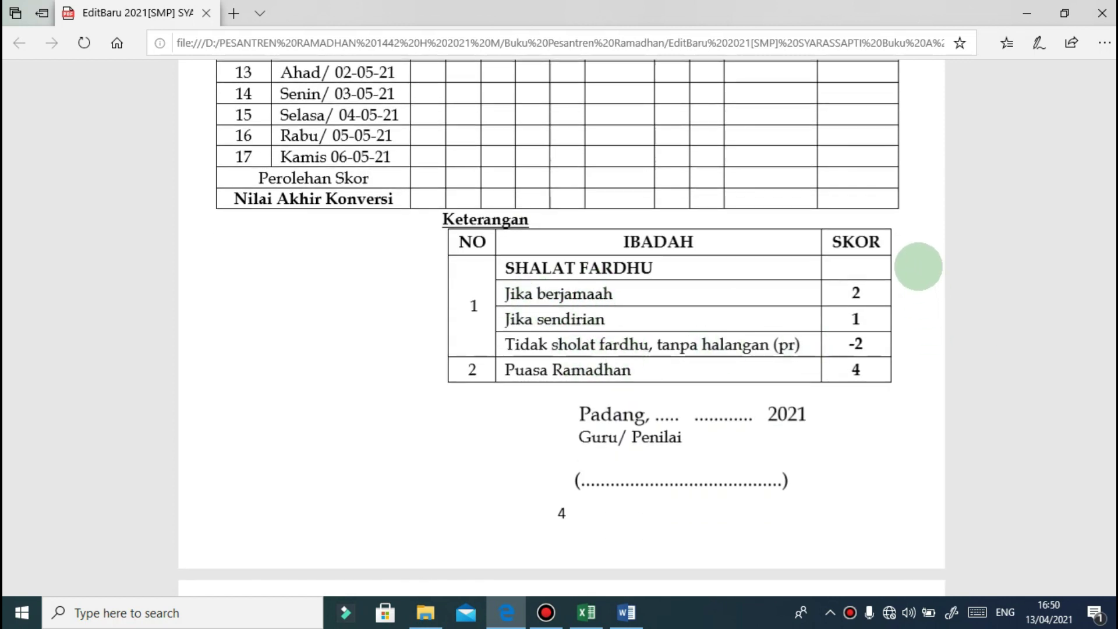
{"action": "scroll", "coordinate": [680, 322], "scroll_direction": "up", "scroll_amount": 1}
{"action": "scroll", "coordinate": [680, 322], "scroll_direction": "up", "scroll_amount": 5}
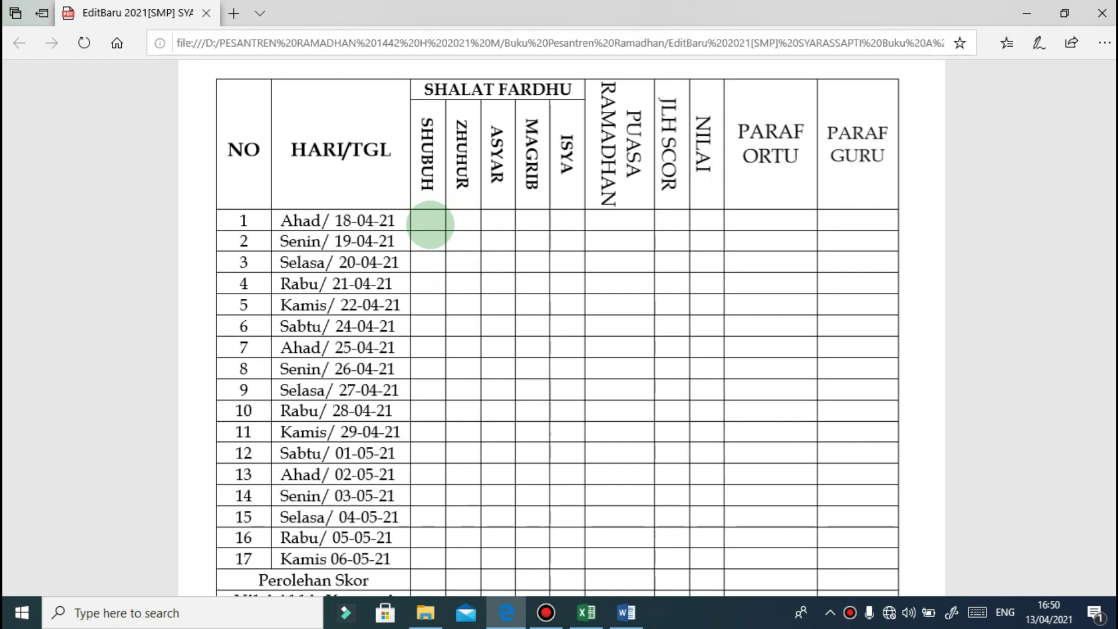
{"action": "scroll", "coordinate": [431, 224], "scroll_direction": "down", "scroll_amount": 6}
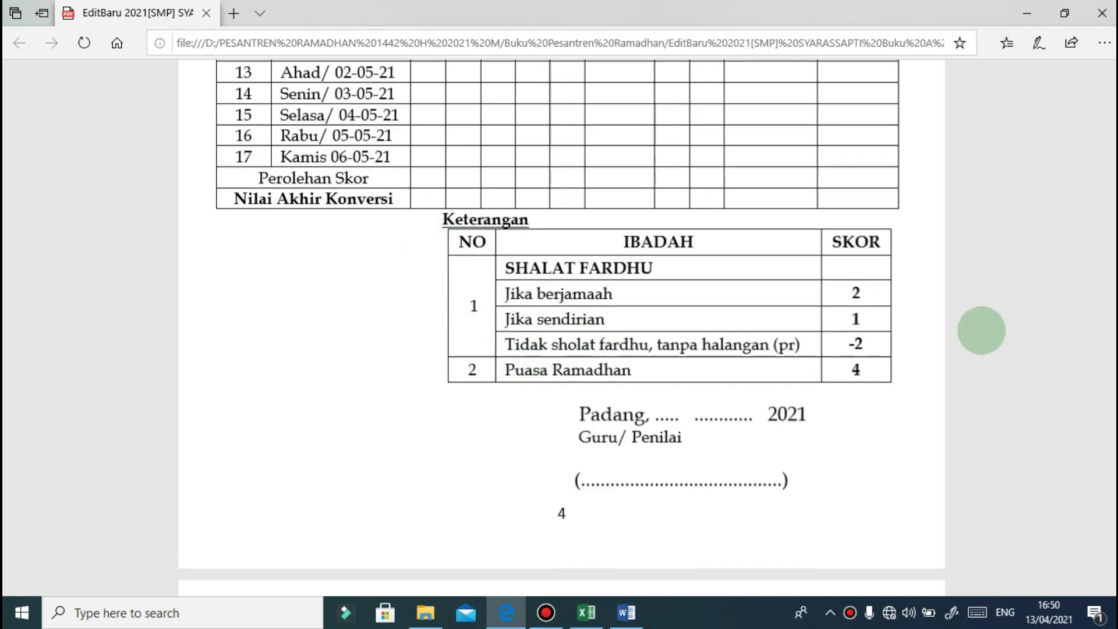
{"action": "scroll", "coordinate": [768, 310], "scroll_direction": "up", "scroll_amount": 8}
{"action": "scroll", "coordinate": [536, 361], "scroll_direction": "down", "scroll_amount": 4}
{"action": "scroll", "coordinate": [537, 372], "scroll_direction": "down", "scroll_amount": 4}
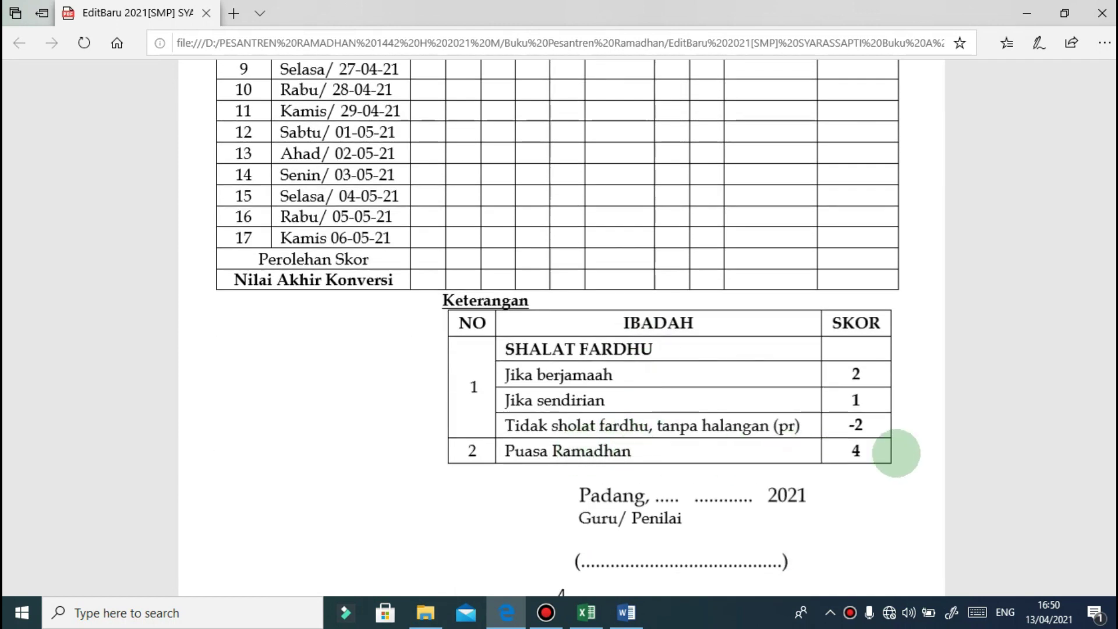
{"action": "scroll", "coordinate": [584, 312], "scroll_direction": "up", "scroll_amount": 7}
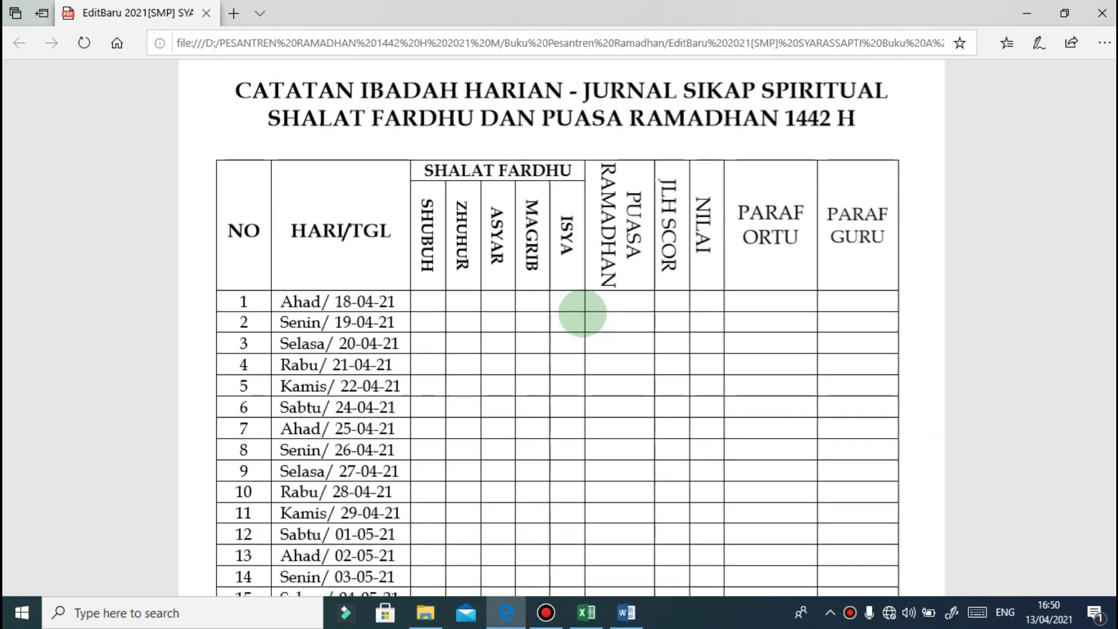
{"action": "scroll", "coordinate": [631, 303], "scroll_direction": "down", "scroll_amount": 8}
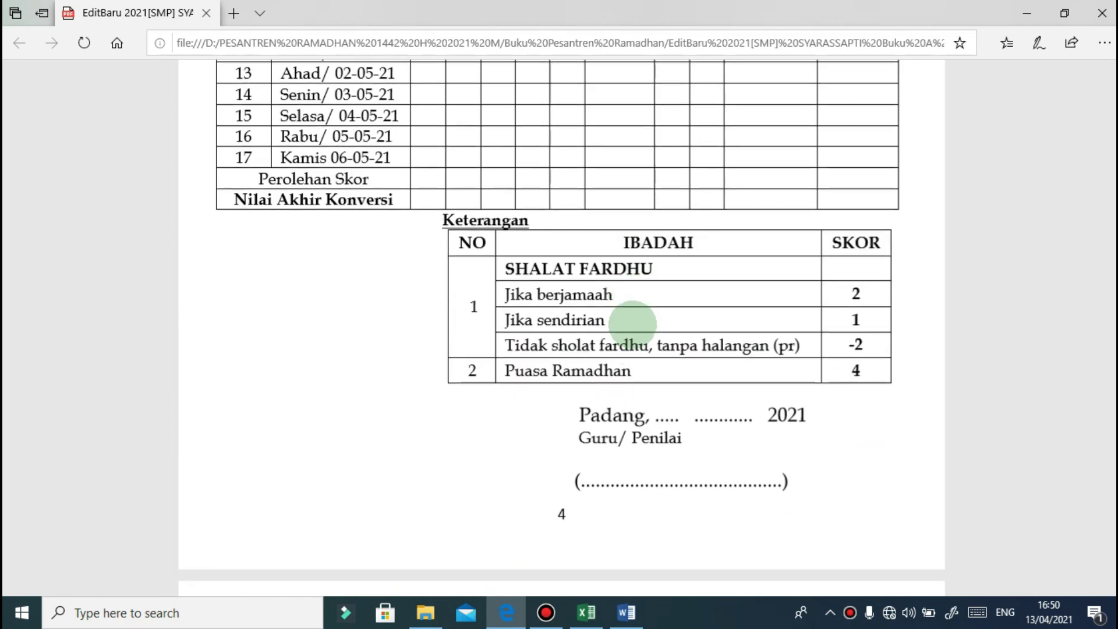
Step: Examine the journal's JLH SCOR and NILAI columns and its Perolehan Skor and Nilai Akhir Konversi rows alongside the scoring key
{"action": "scroll", "coordinate": [802, 334], "scroll_direction": "up", "scroll_amount": 3}
{"action": "scroll", "coordinate": [802, 334], "scroll_direction": "up", "scroll_amount": 8}
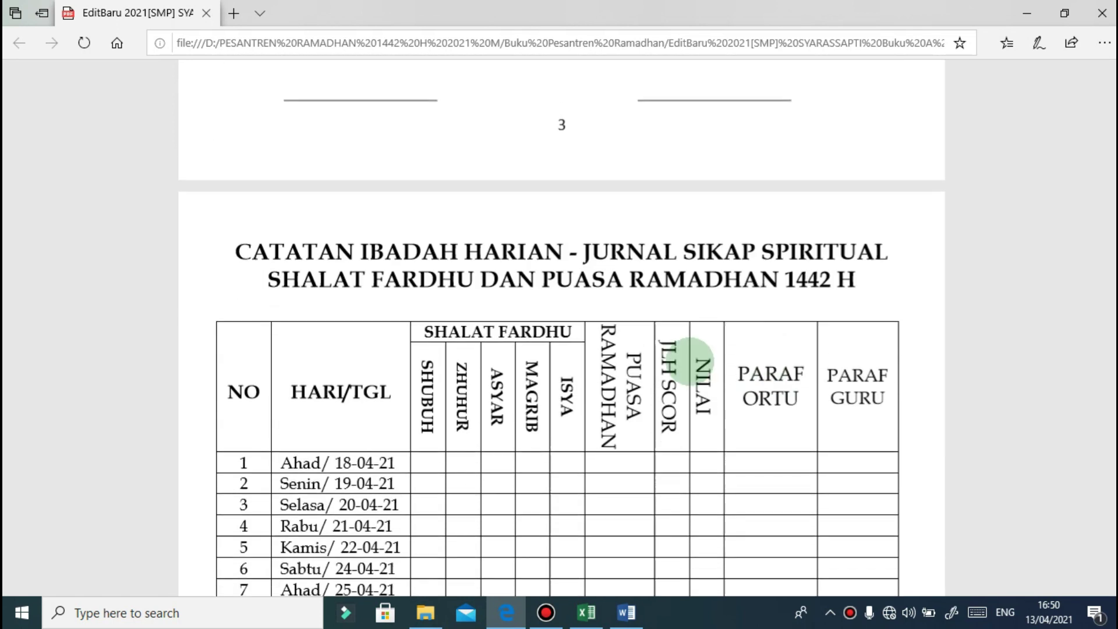
{"action": "scroll", "coordinate": [623, 444], "scroll_direction": "down", "scroll_amount": 3}
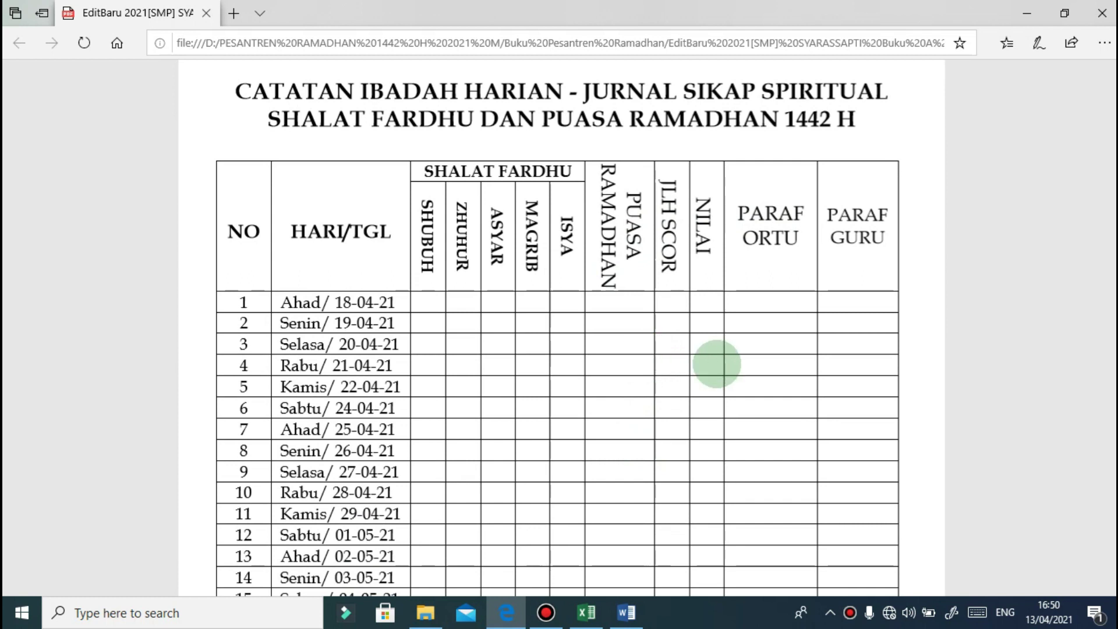
{"action": "scroll", "coordinate": [614, 314], "scroll_direction": "down", "scroll_amount": 4}
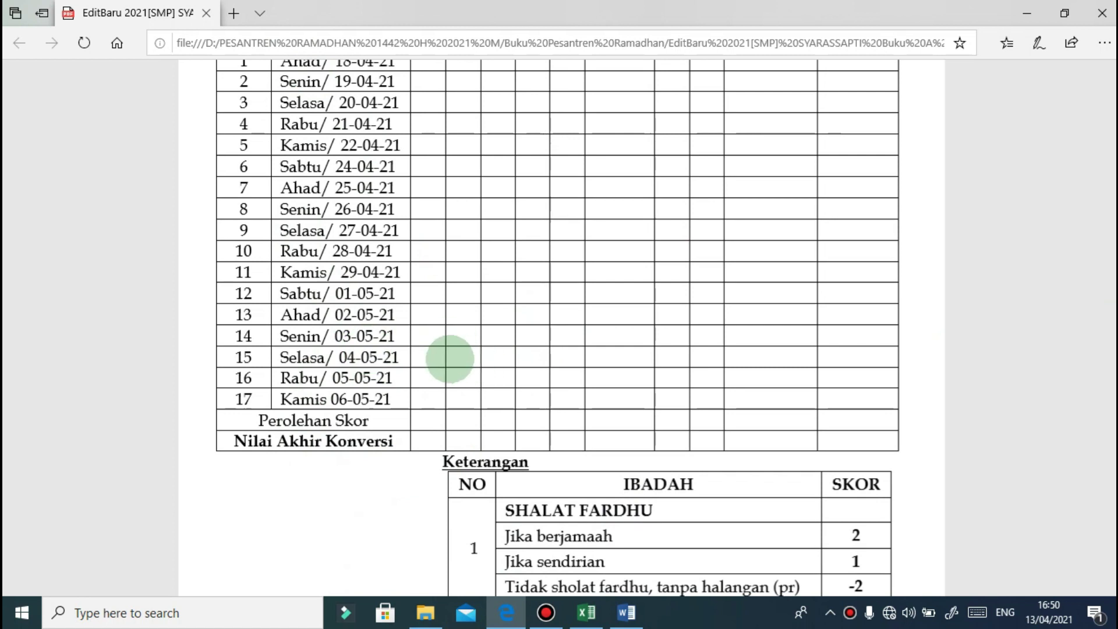
{"action": "scroll", "coordinate": [490, 269], "scroll_direction": "up", "scroll_amount": 1}
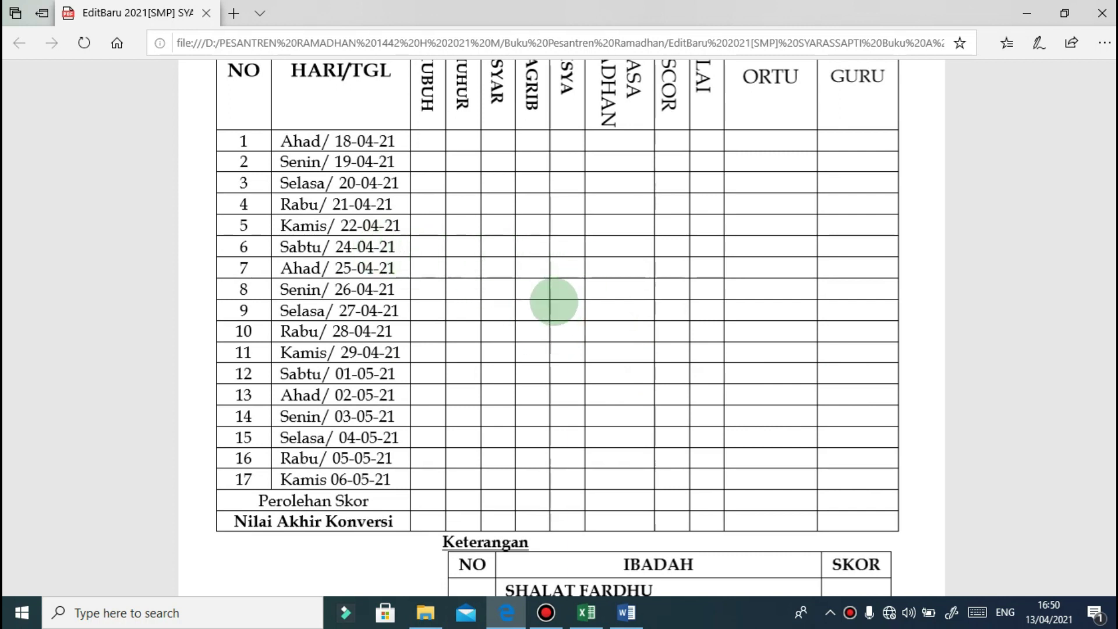
{"action": "scroll", "coordinate": [550, 305], "scroll_direction": "down", "scroll_amount": 5}
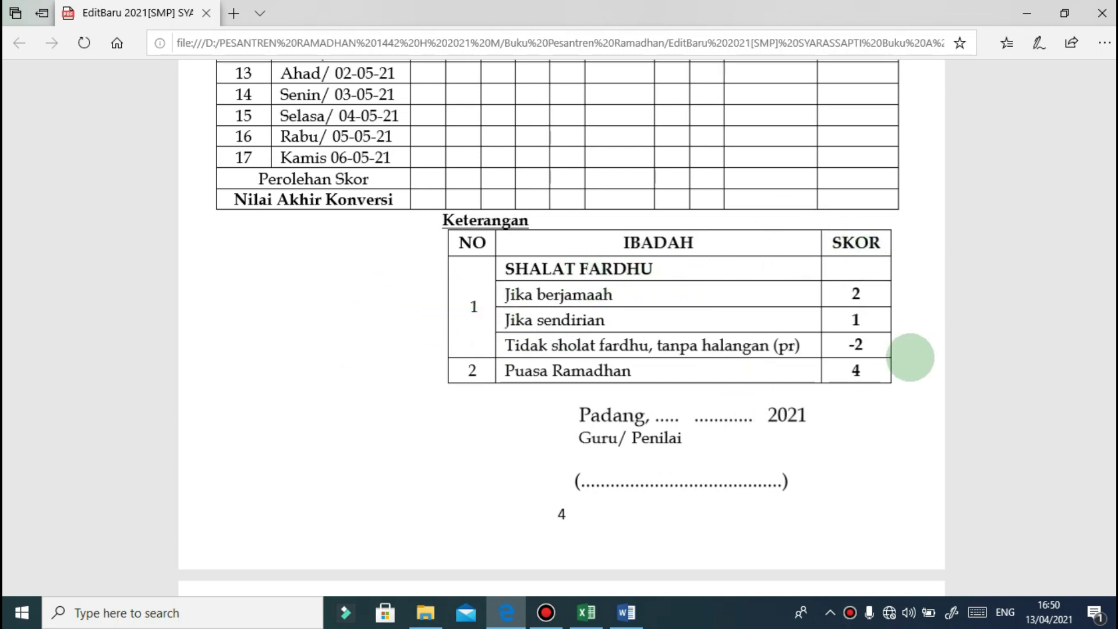
{"action": "scroll", "coordinate": [535, 350], "scroll_direction": "up", "scroll_amount": 1}
{"action": "scroll", "coordinate": [527, 352], "scroll_direction": "up", "scroll_amount": 7}
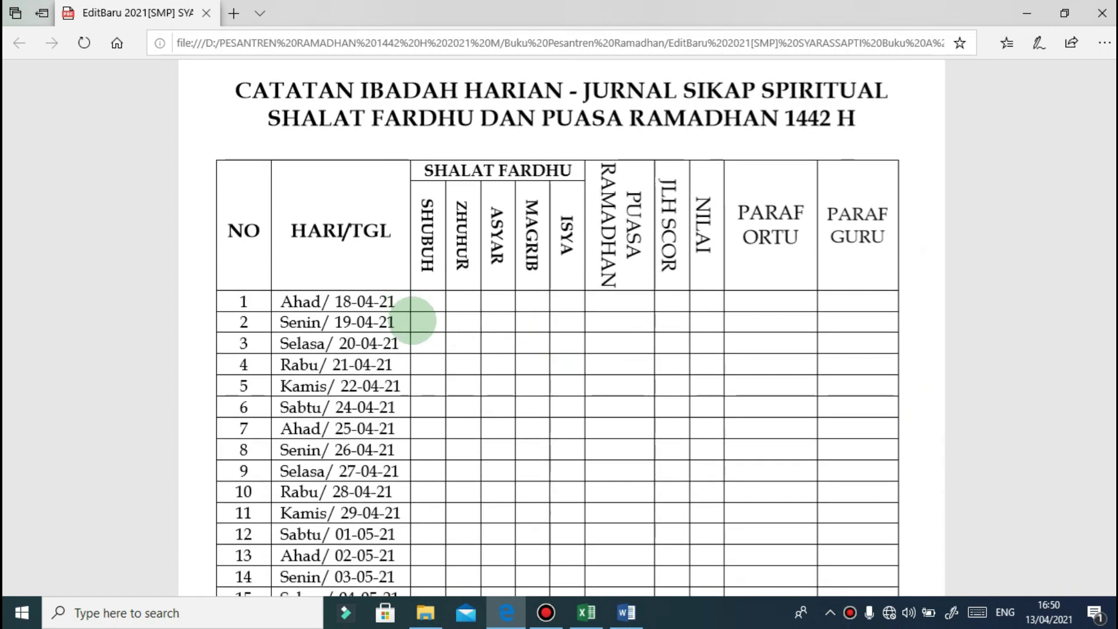
Step: Examine the Shalat Fardhu and Puasa Ramadhan journal's dated rows and score columns against the Keterangan table and the Guru/Penilai signature block
{"action": "scroll", "coordinate": [413, 326], "scroll_direction": "down", "scroll_amount": 6}
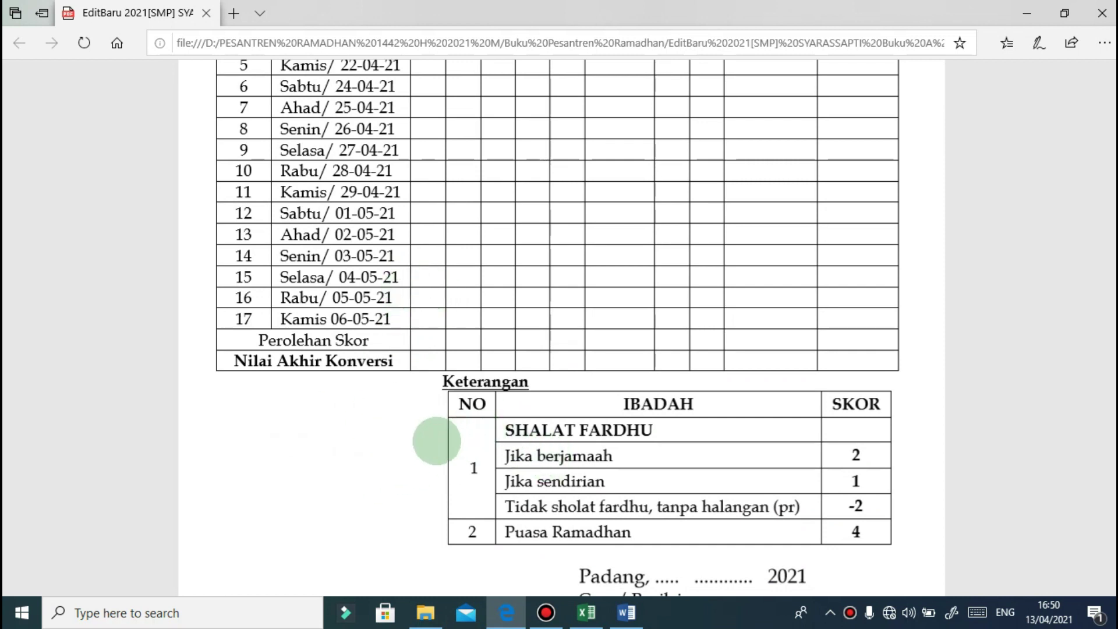
{"action": "scroll", "coordinate": [438, 408], "scroll_direction": "down", "scroll_amount": 2}
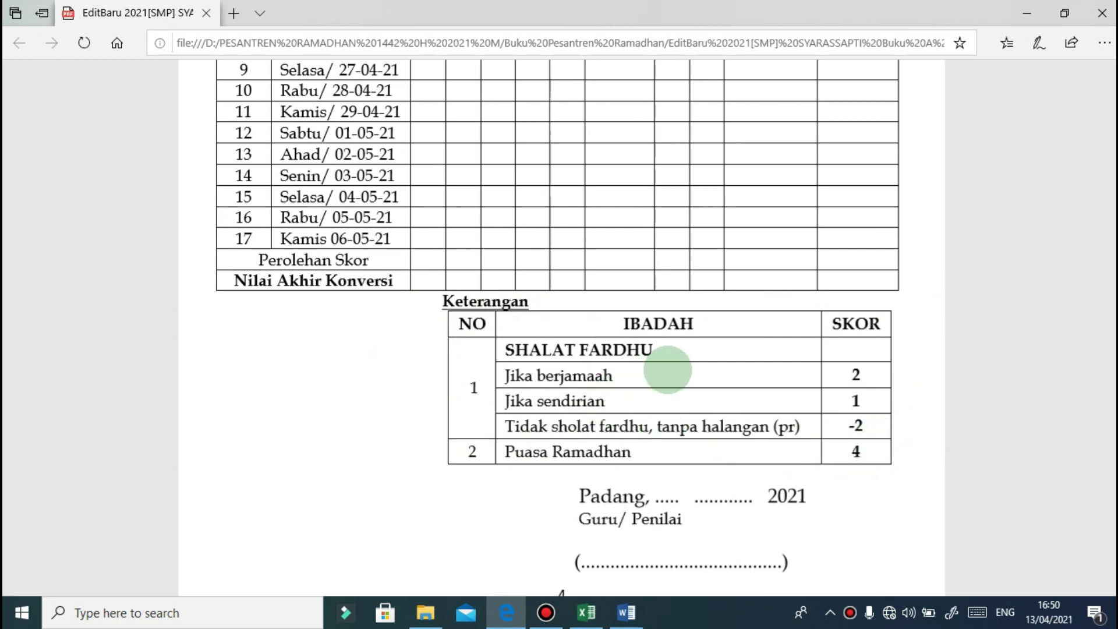
{"action": "scroll", "coordinate": [538, 398], "scroll_direction": "up", "scroll_amount": 5}
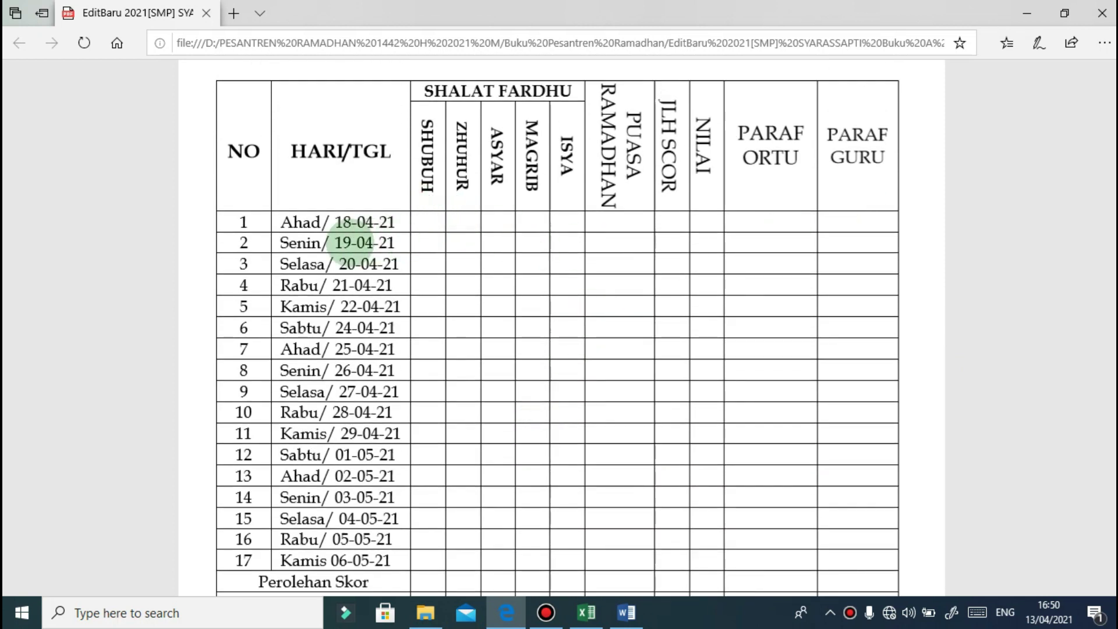
{"action": "scroll", "coordinate": [414, 175], "scroll_direction": "down", "scroll_amount": 3}
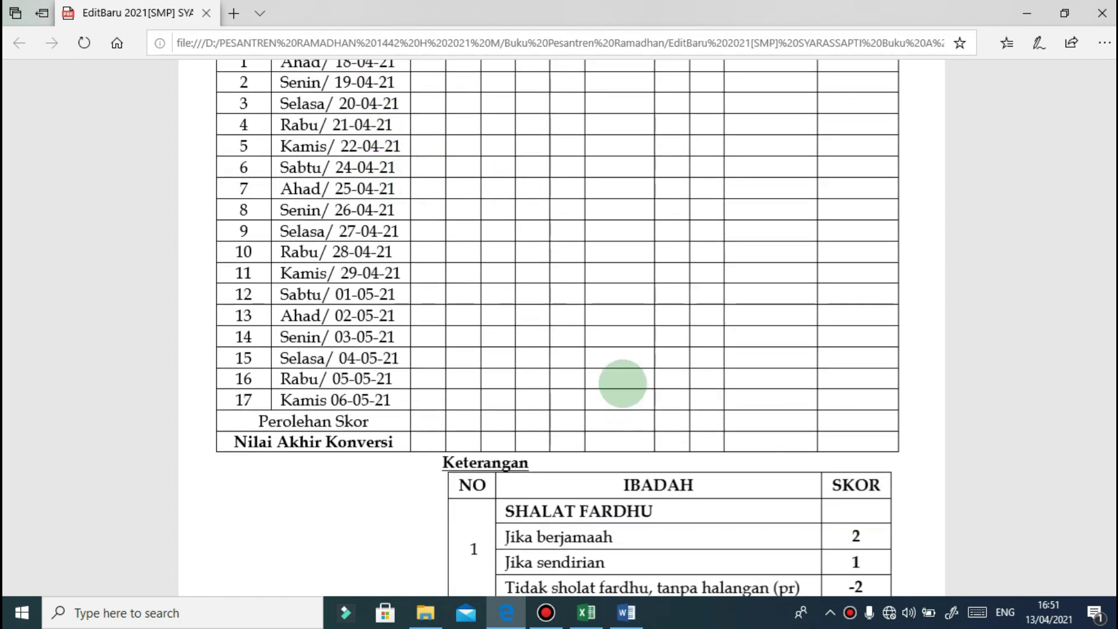
{"action": "scroll", "coordinate": [540, 315], "scroll_direction": "up", "scroll_amount": 3}
{"action": "scroll", "coordinate": [541, 315], "scroll_direction": "up", "scroll_amount": 1}
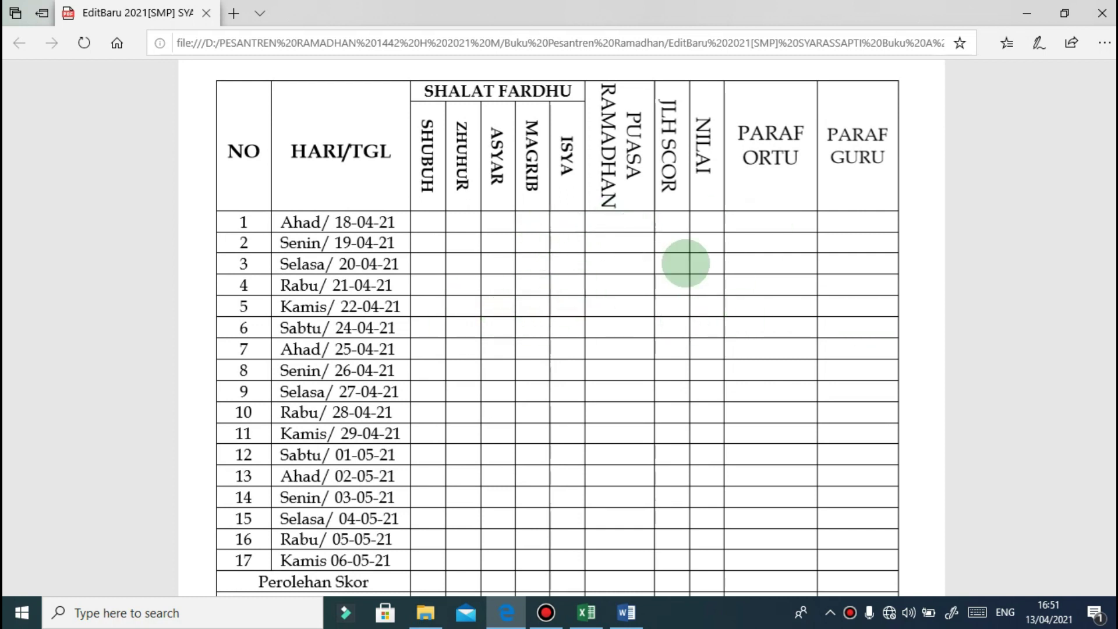
{"action": "scroll", "coordinate": [605, 215], "scroll_direction": "up", "scroll_amount": 2}
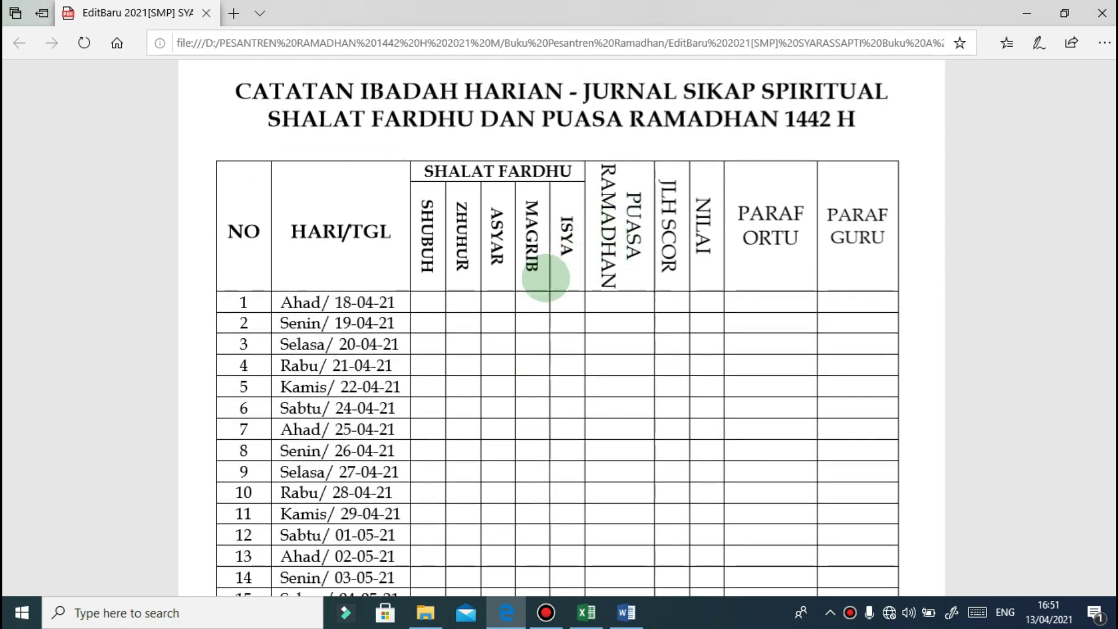
Step: Go to the Catatan Ibadah Harian Sunnah page and examine its Ibadah Sunat and Tilawah columns with the Keterangan scores for each worship
{"action": "scroll", "coordinate": [620, 227], "scroll_direction": "down", "scroll_amount": 15}
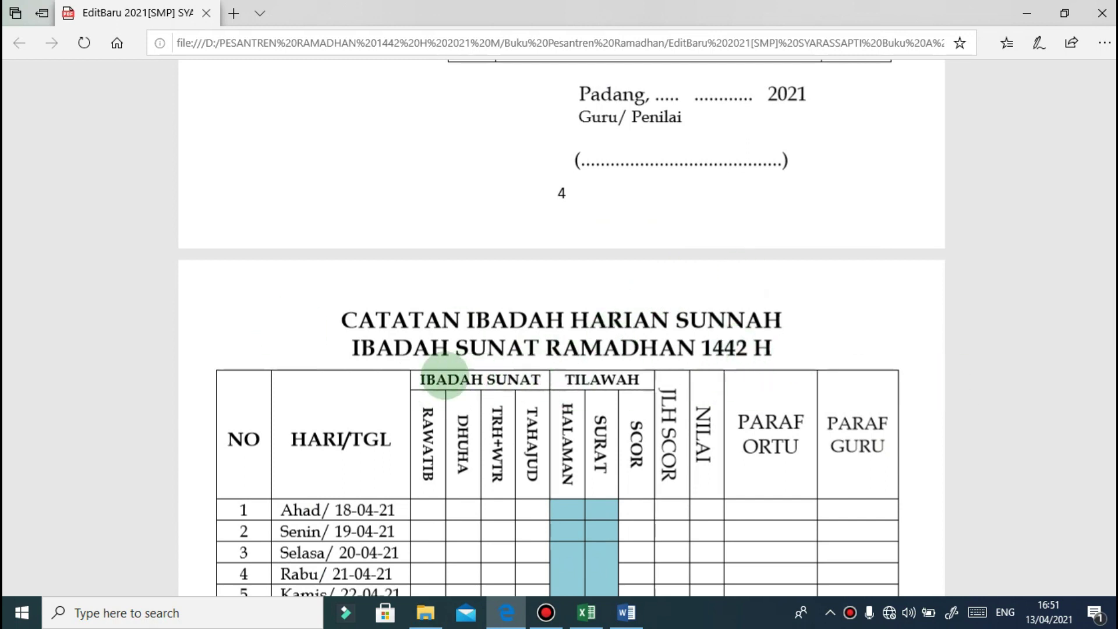
{"action": "scroll", "coordinate": [631, 375], "scroll_direction": "down", "scroll_amount": 5}
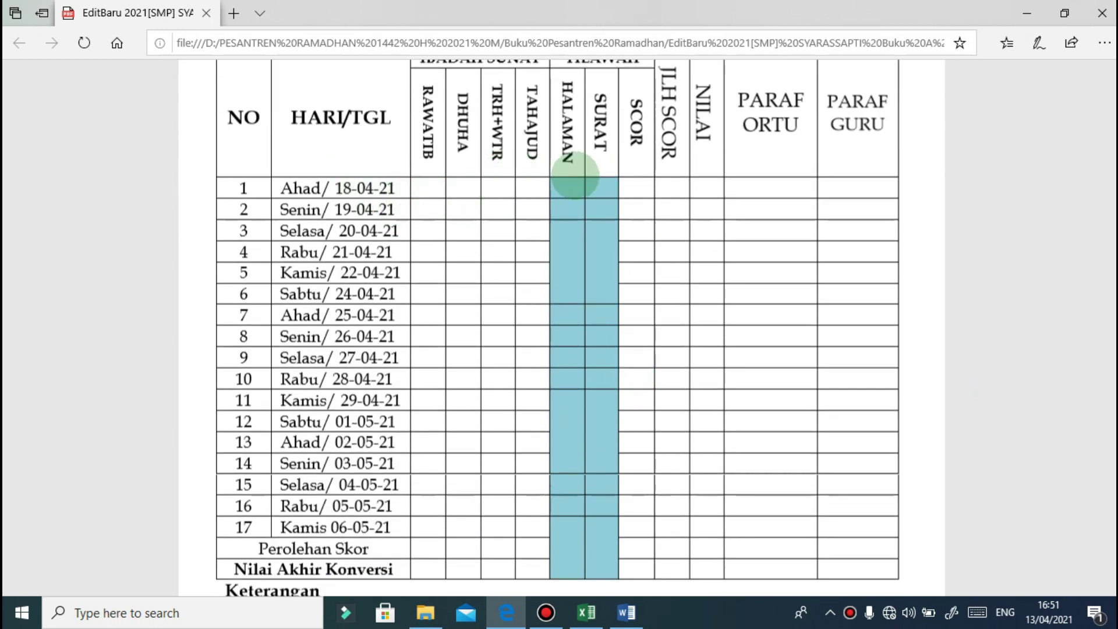
{"action": "scroll", "coordinate": [585, 172], "scroll_direction": "up", "scroll_amount": 2}
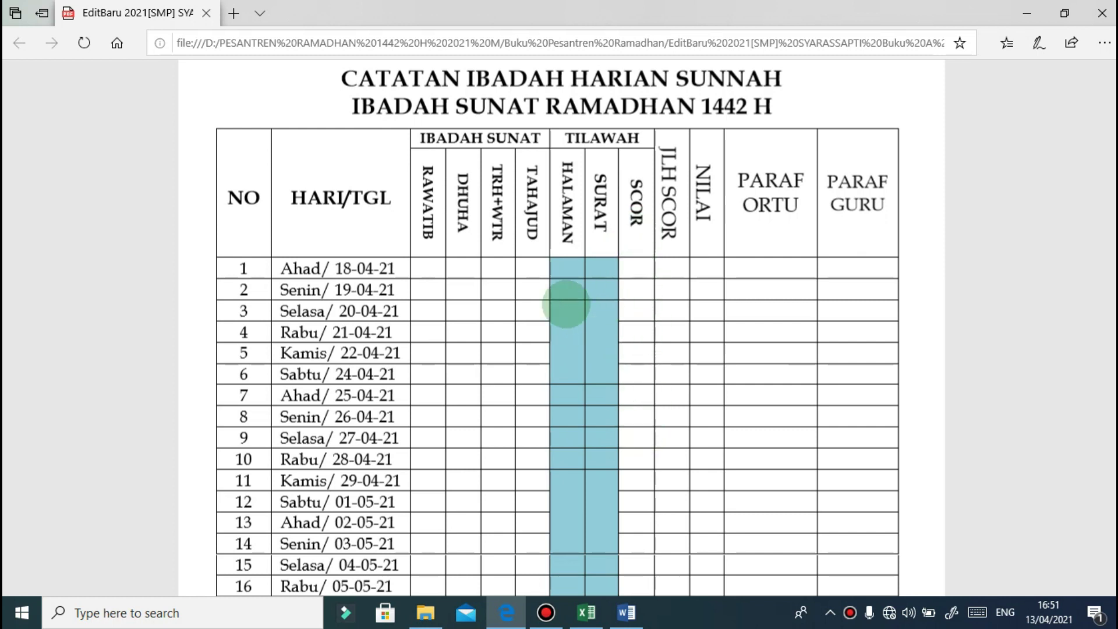
{"action": "scroll", "coordinate": [608, 307], "scroll_direction": "down", "scroll_amount": 10}
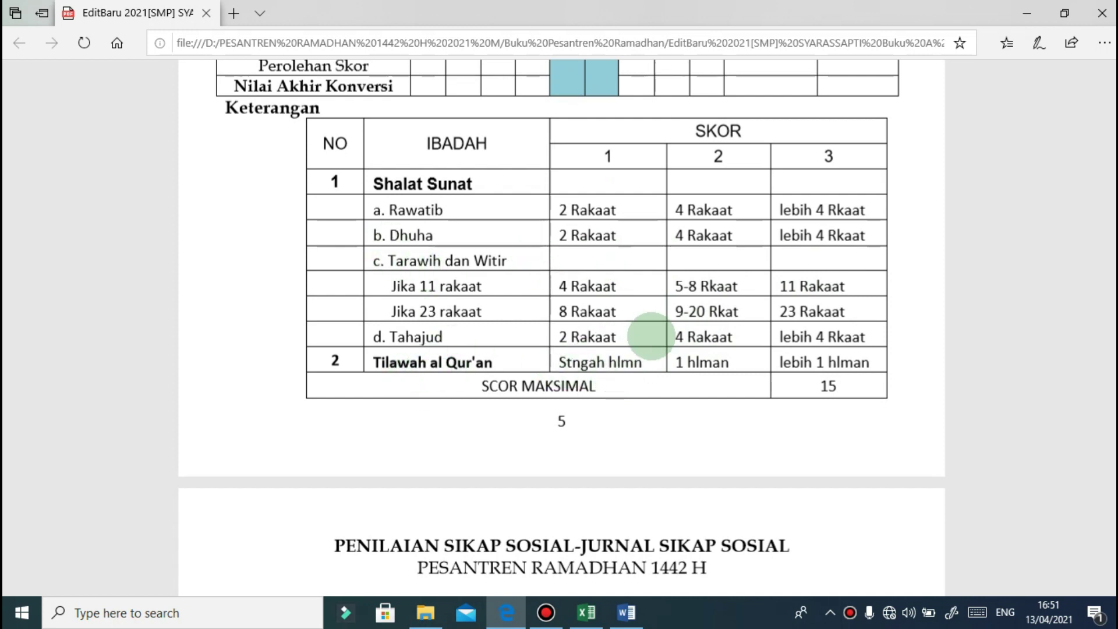
{"action": "scroll", "coordinate": [652, 340], "scroll_direction": "up", "scroll_amount": 5}
{"action": "scroll", "coordinate": [644, 362], "scroll_direction": "down", "scroll_amount": 2}
{"action": "scroll", "coordinate": [623, 442], "scroll_direction": "up", "scroll_amount": 8}
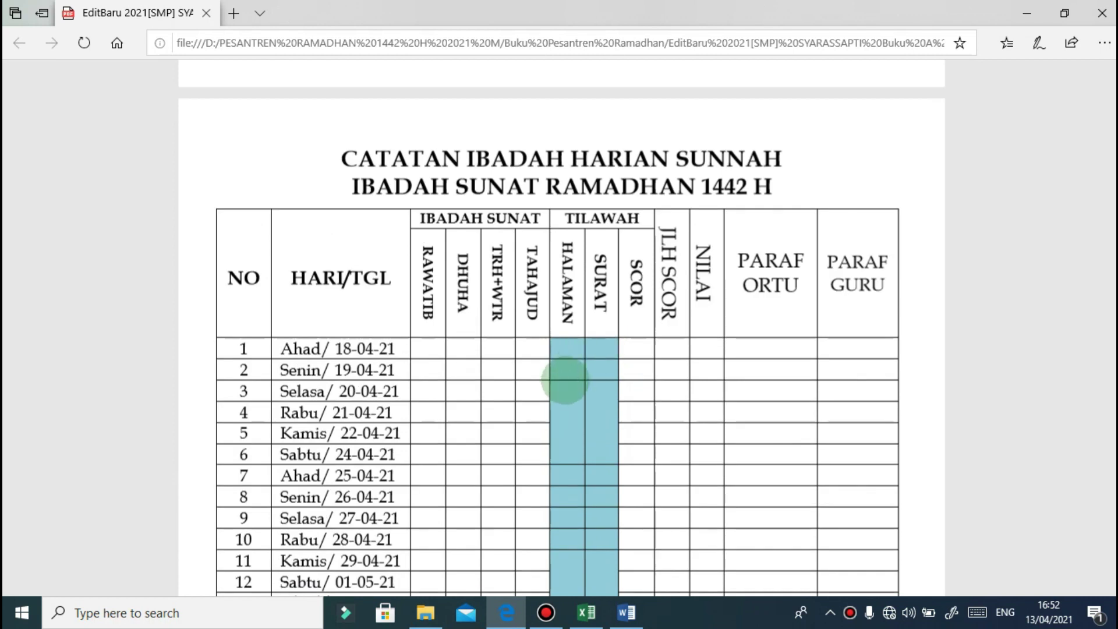
Step: Compare the sunnah journal's Tilawah SCOR, JLH SCOR and NILAI columns with the Tilawah al Qur'an and SCOR MAKSIMAL rows of the scoring key
{"action": "scroll", "coordinate": [567, 348], "scroll_direction": "down", "scroll_amount": 8}
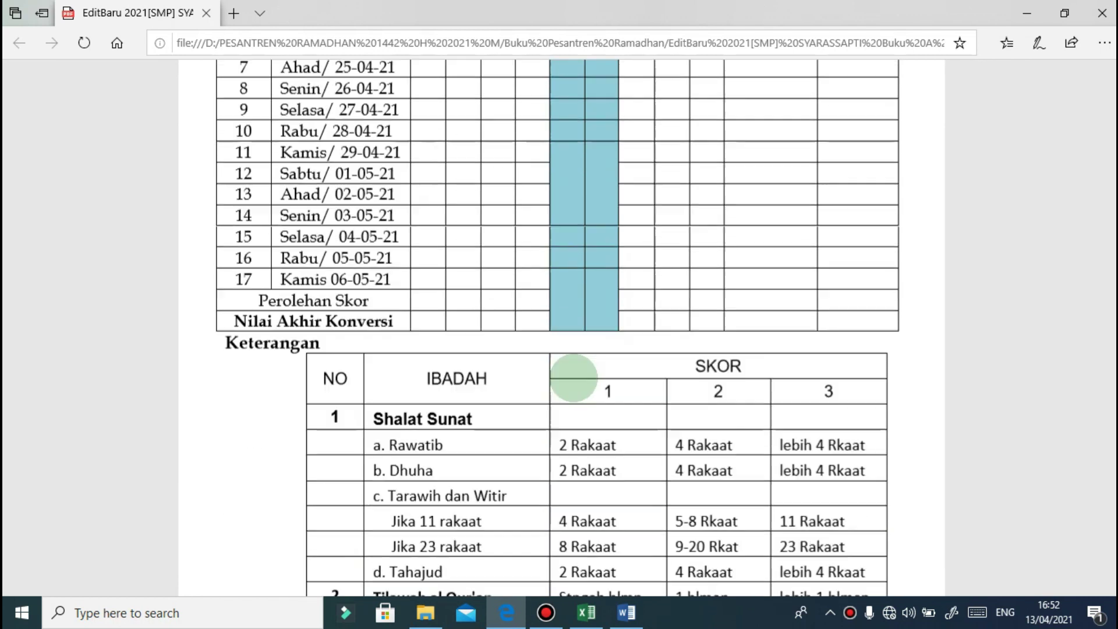
{"action": "scroll", "coordinate": [617, 396], "scroll_direction": "up", "scroll_amount": 6}
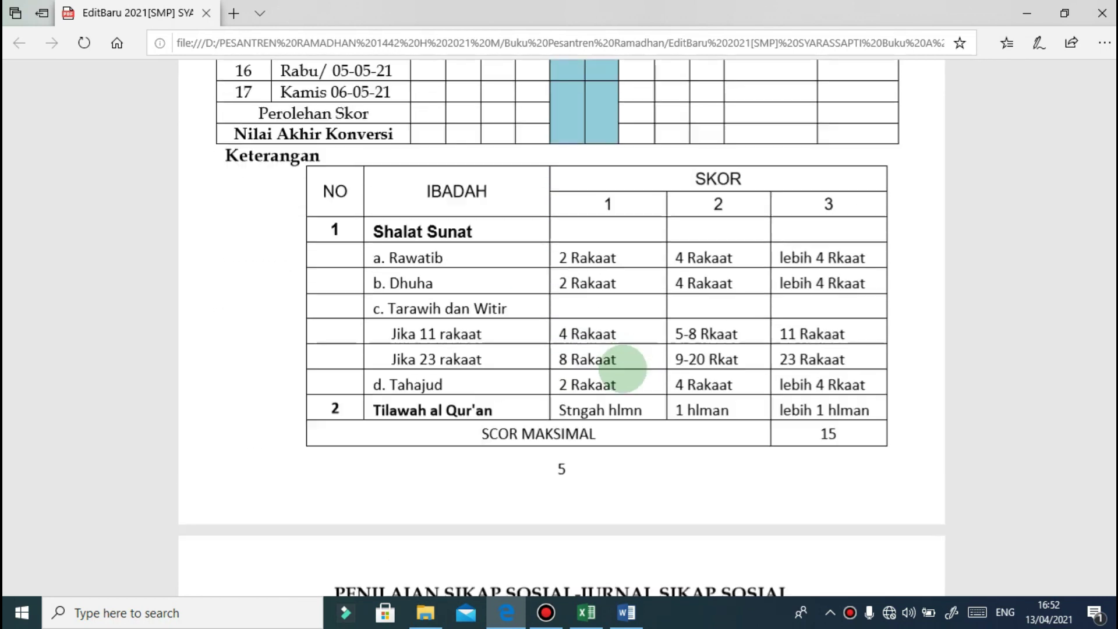
{"action": "scroll", "coordinate": [606, 164], "scroll_direction": "up", "scroll_amount": 2}
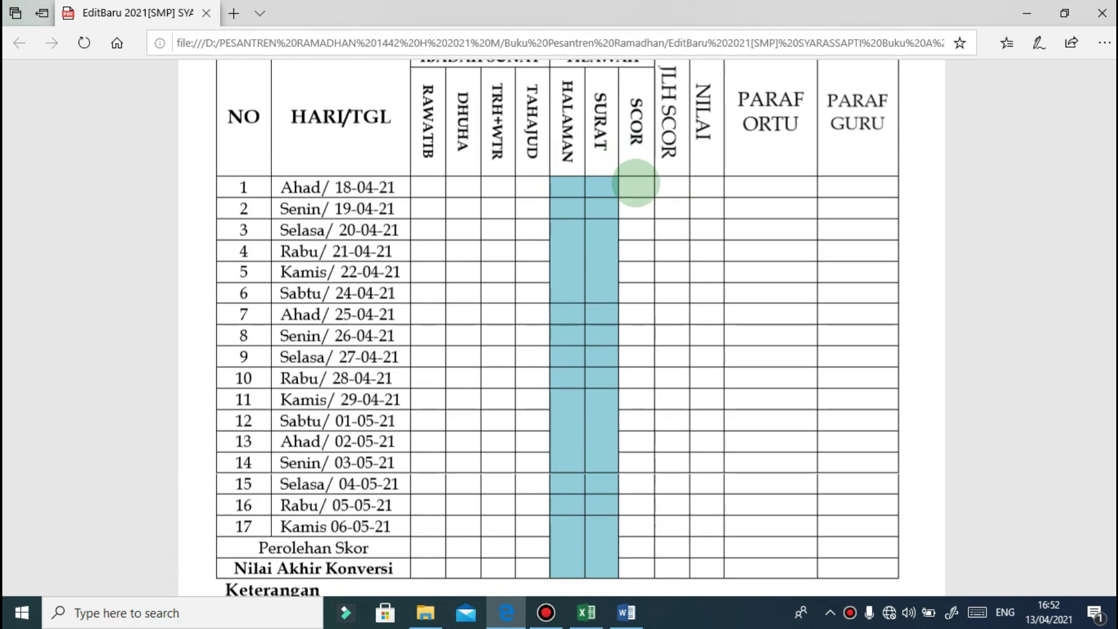
{"action": "scroll", "coordinate": [635, 182], "scroll_direction": "down", "scroll_amount": 6}
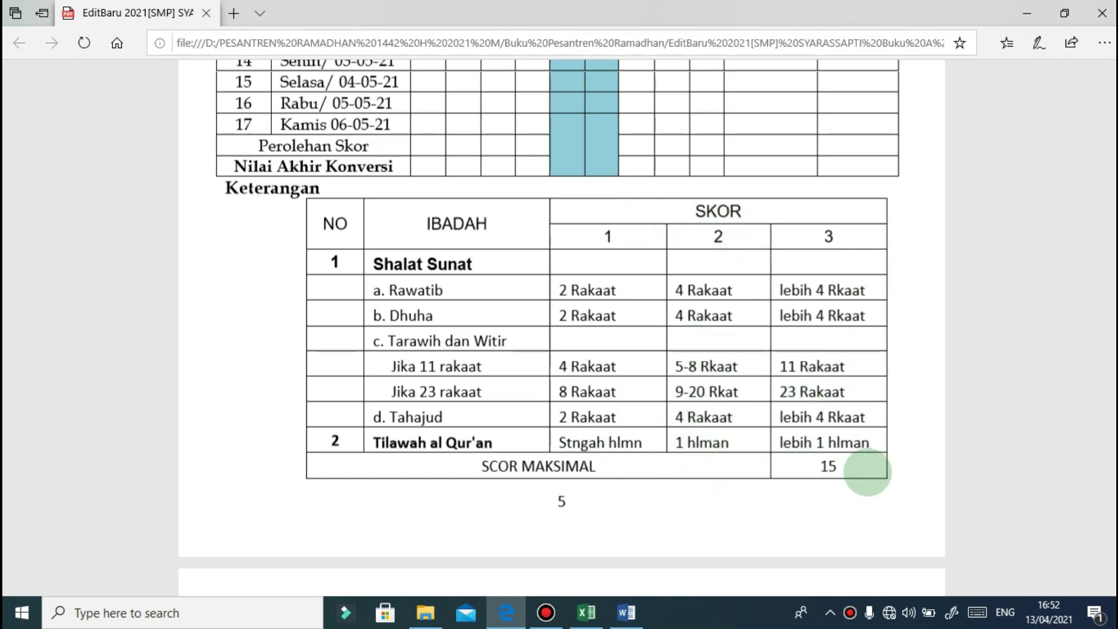
{"action": "scroll", "coordinate": [829, 307], "scroll_direction": "up", "scroll_amount": 3}
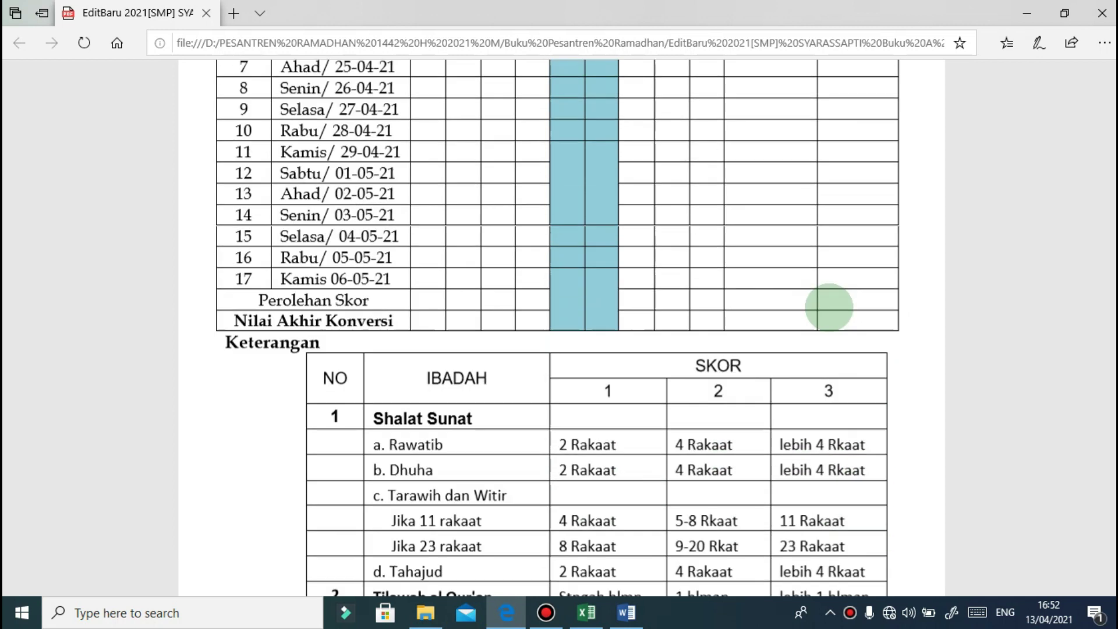
{"action": "scroll", "coordinate": [829, 307], "scroll_direction": "up", "scroll_amount": 8}
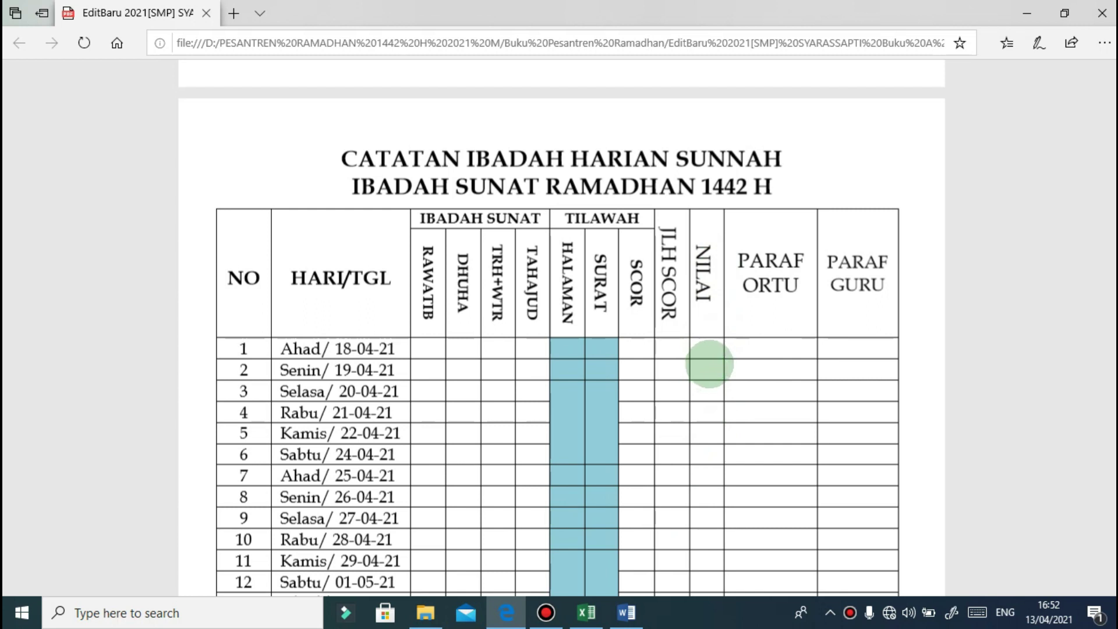
Step: Go to the Penilaian Sikap Sosial journal page and examine its Jujur, Sp. Santun and Disiplin columns and the Catatan score scale
{"action": "scroll", "coordinate": [666, 343], "scroll_direction": "down", "scroll_amount": 20}
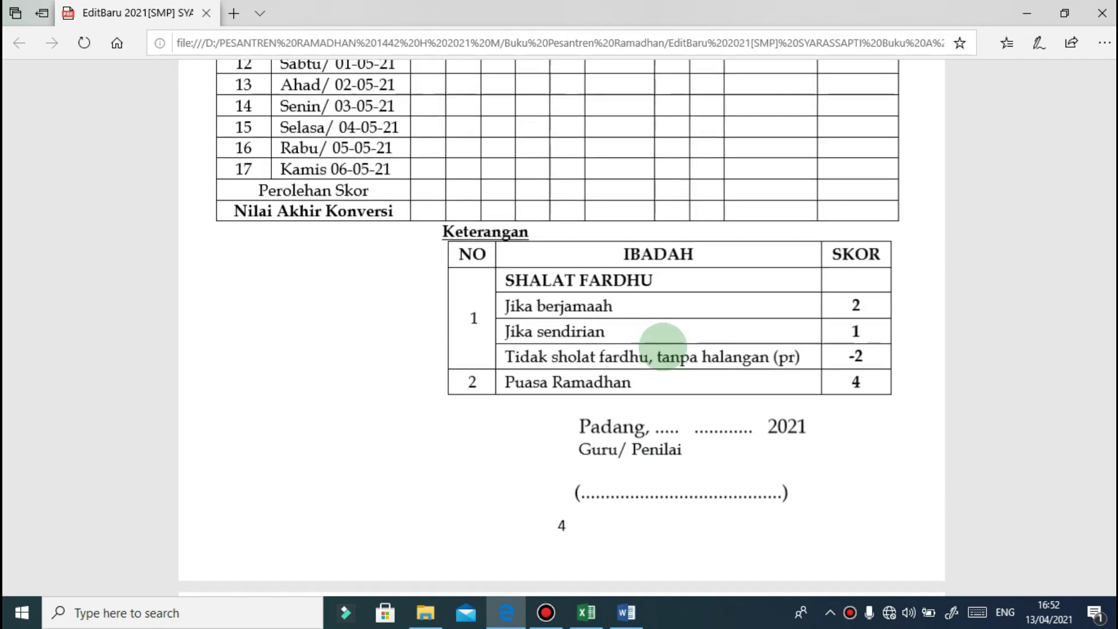
{"action": "scroll", "coordinate": [668, 364], "scroll_direction": "down", "scroll_amount": 12}
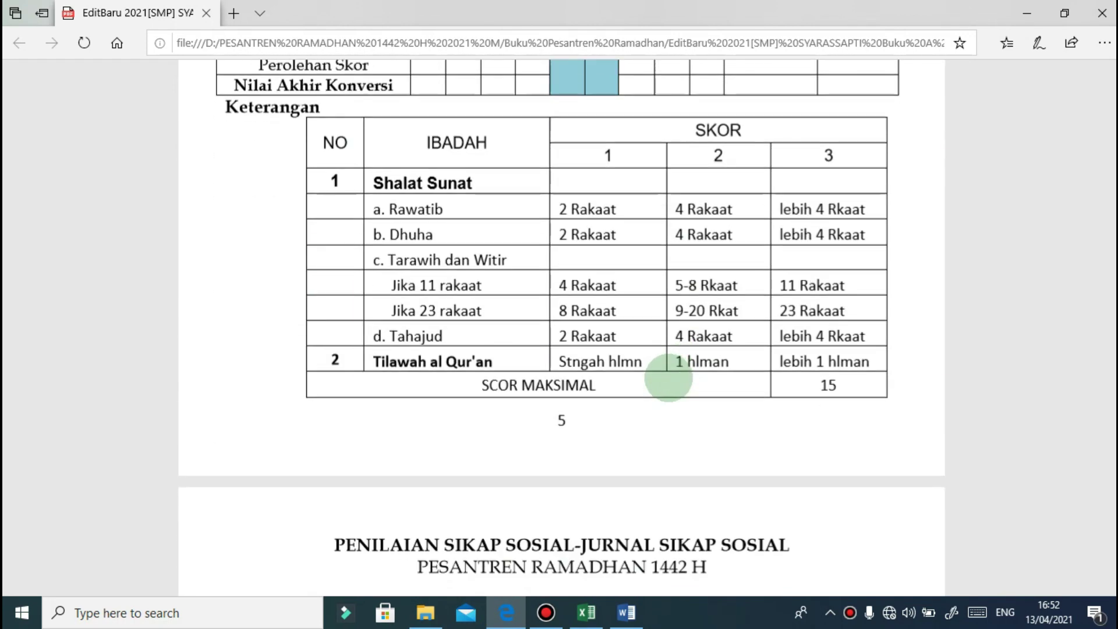
{"action": "scroll", "coordinate": [407, 327], "scroll_direction": "down", "scroll_amount": 10}
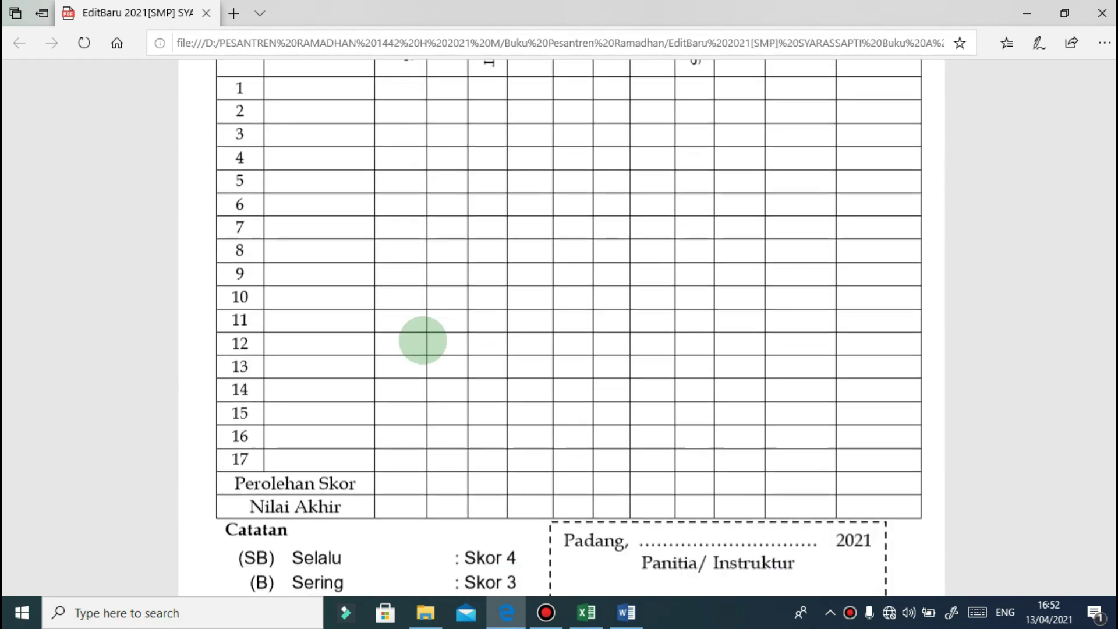
{"action": "scroll", "coordinate": [440, 364], "scroll_direction": "up", "scroll_amount": 10}
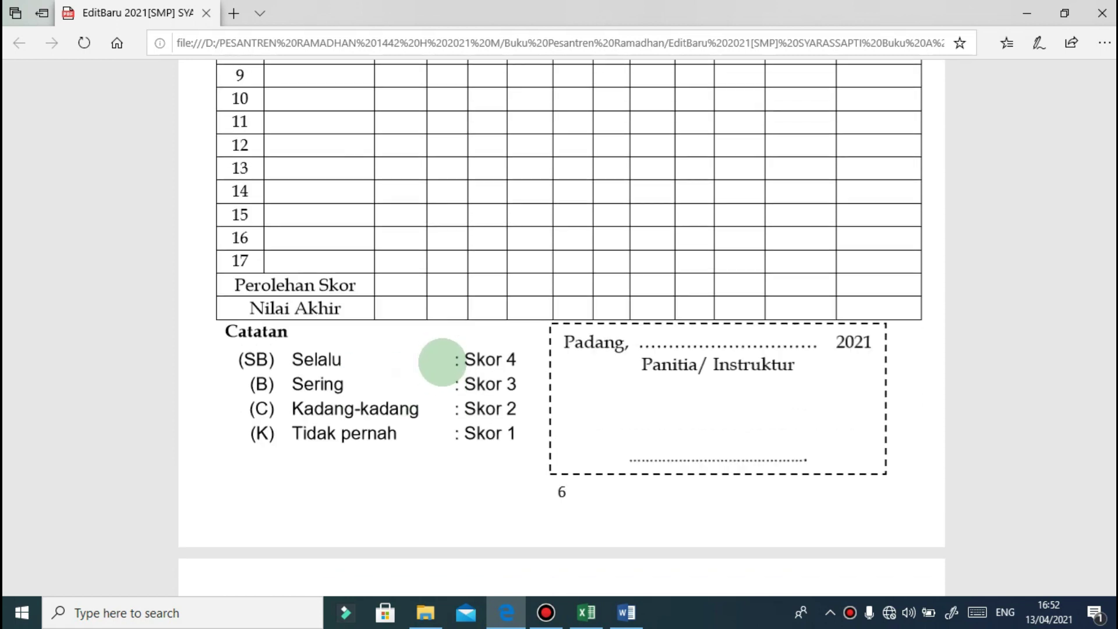
{"action": "scroll", "coordinate": [469, 453], "scroll_direction": "down", "scroll_amount": 2}
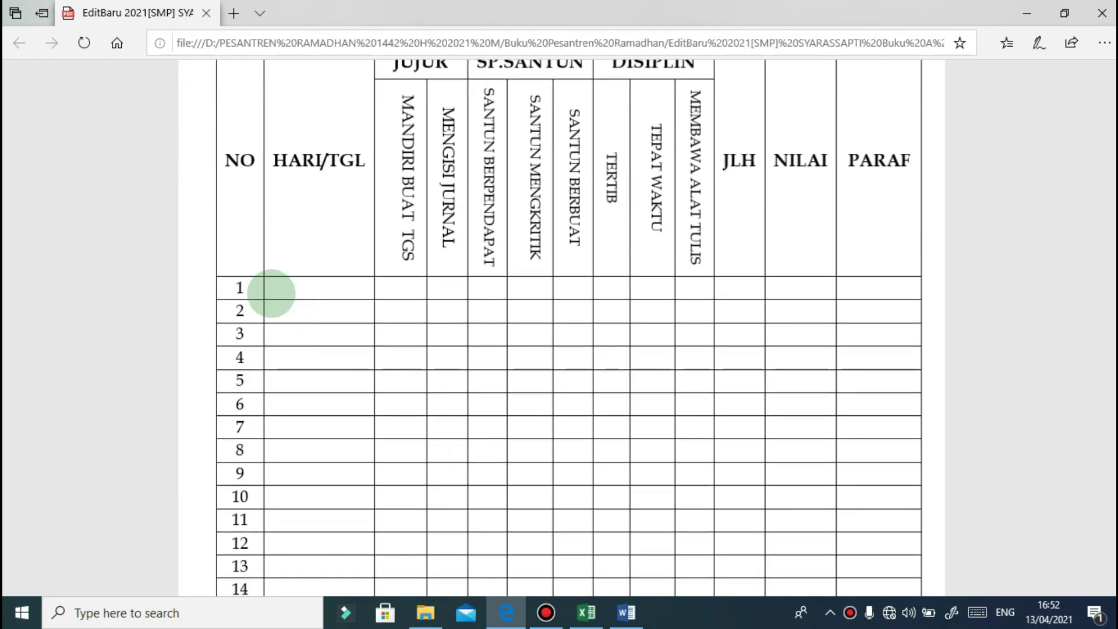
{"action": "scroll", "coordinate": [505, 309], "scroll_direction": "down", "scroll_amount": 4}
{"action": "scroll", "coordinate": [507, 316], "scroll_direction": "up", "scroll_amount": 10}
{"action": "scroll", "coordinate": [498, 312], "scroll_direction": "down", "scroll_amount": 4}
{"action": "scroll", "coordinate": [517, 346], "scroll_direction": "up", "scroll_amount": 3}
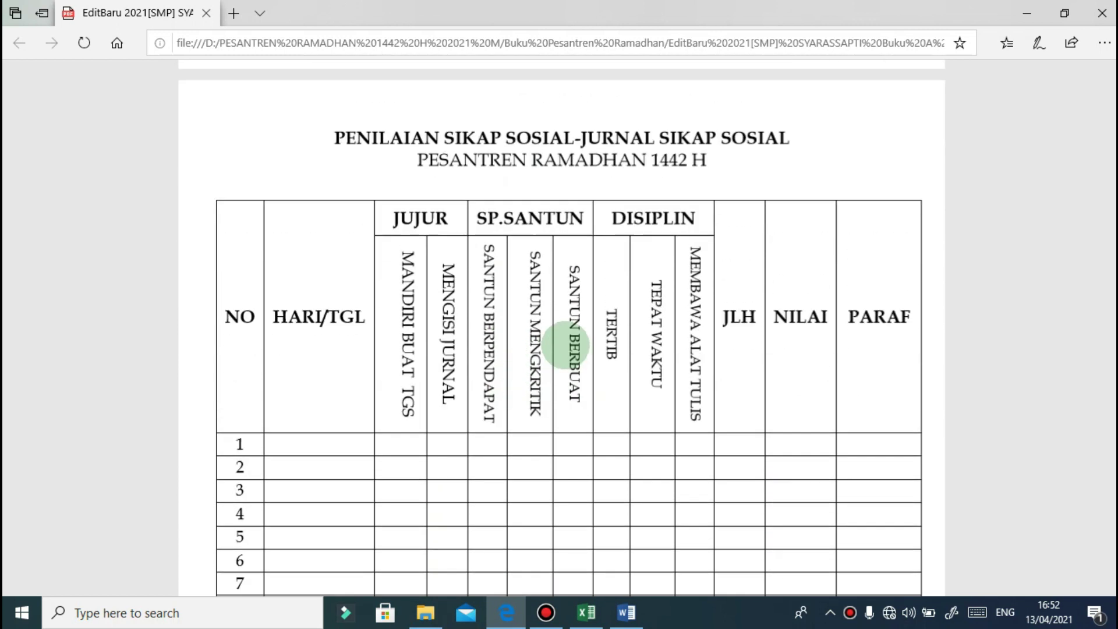